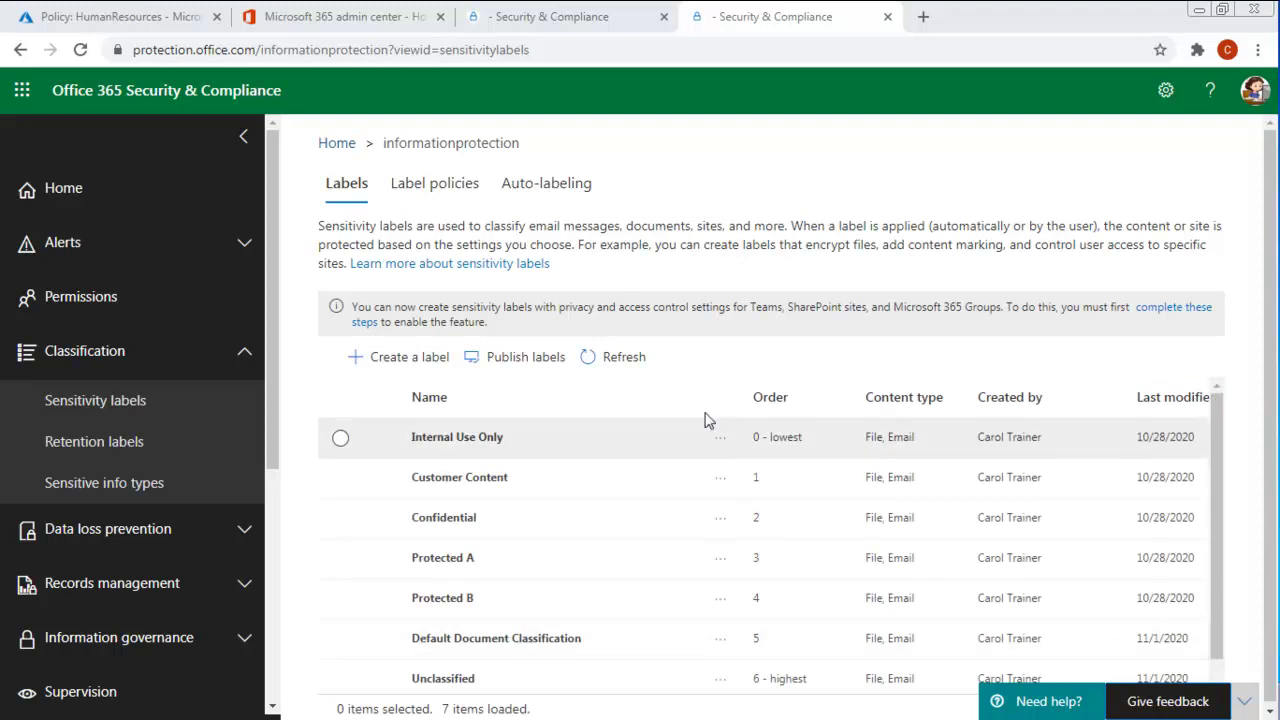
Start a new auto-labeling policy and filter its templates to Canada.
click(537, 186)
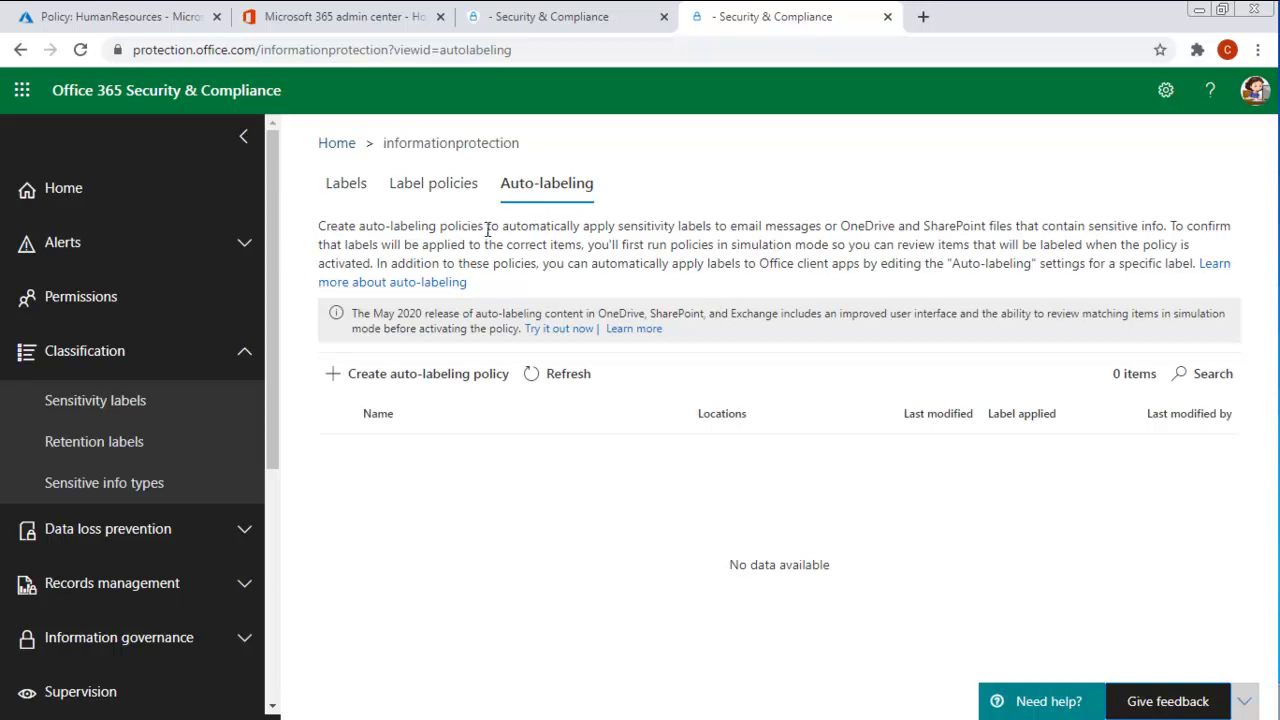
drag(502, 225, 1158, 226)
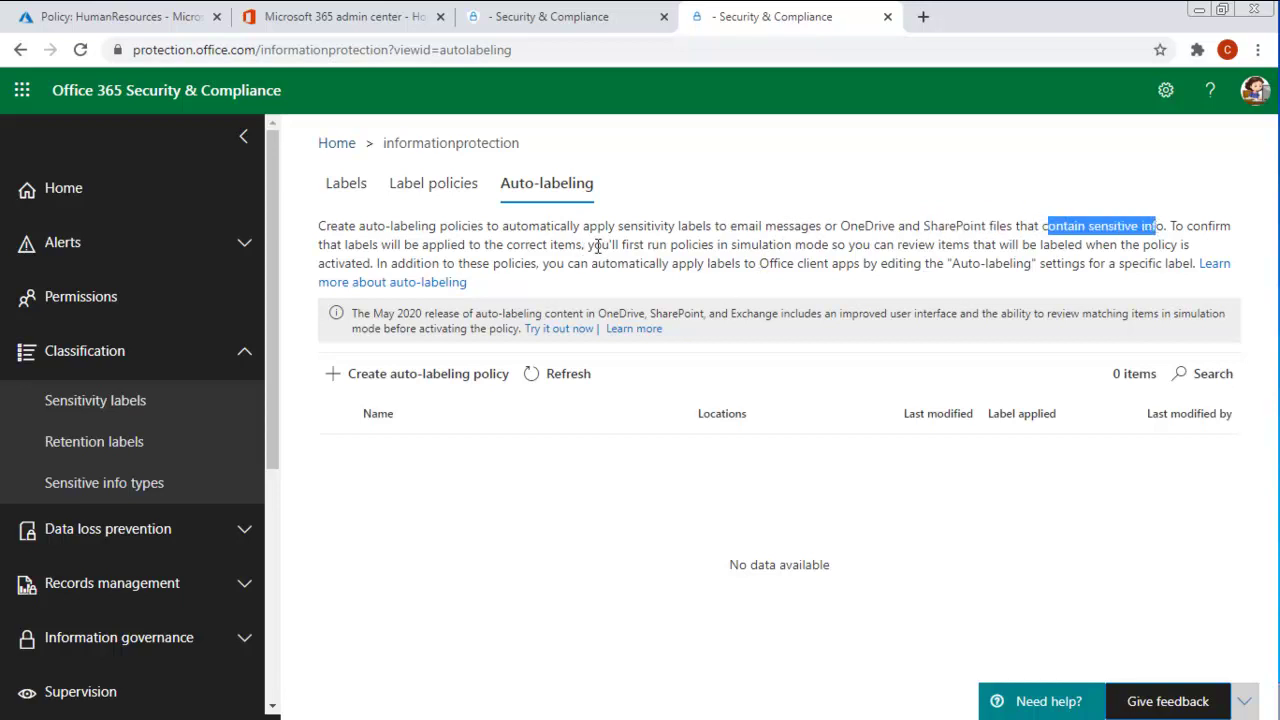
drag(589, 246, 840, 246)
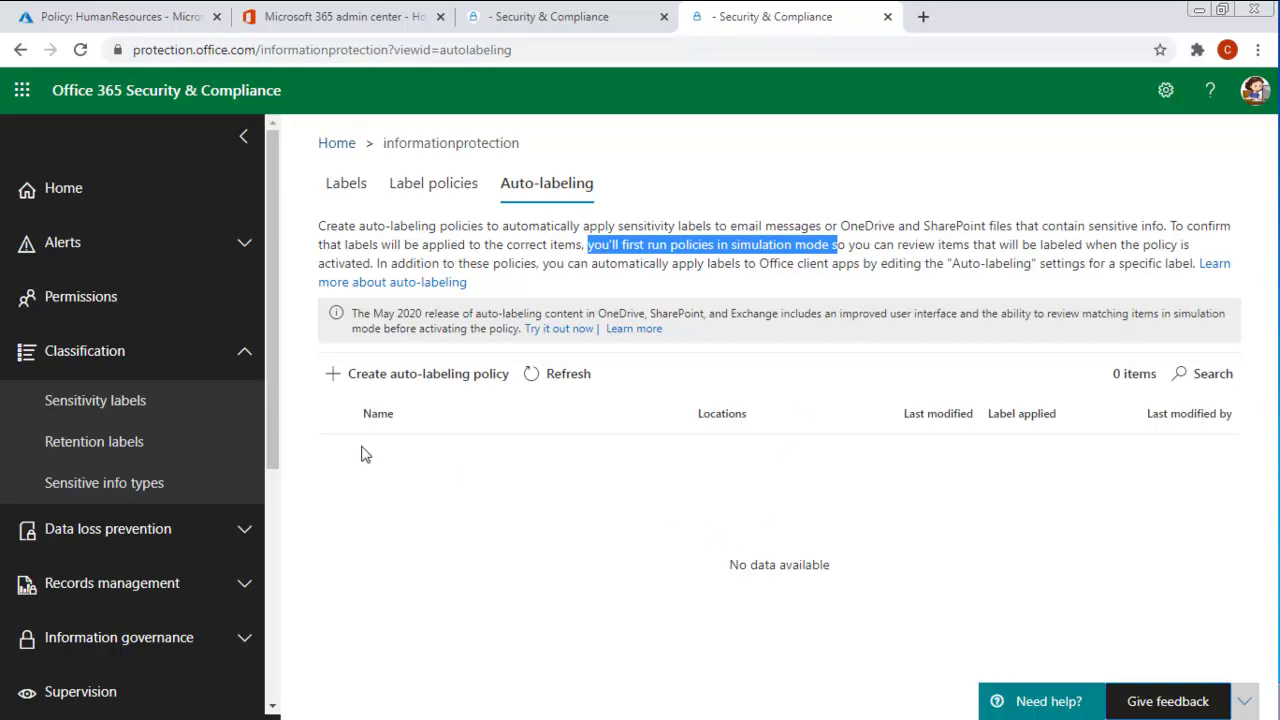
click(428, 380)
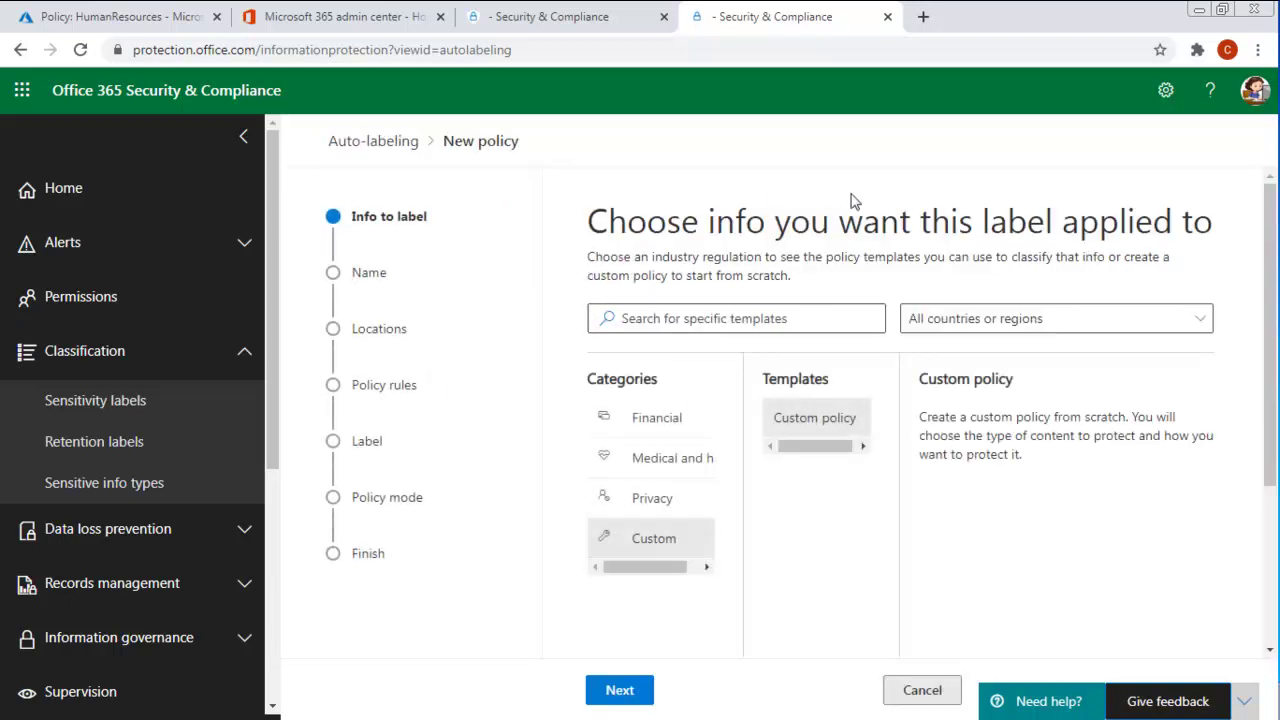
click(940, 320)
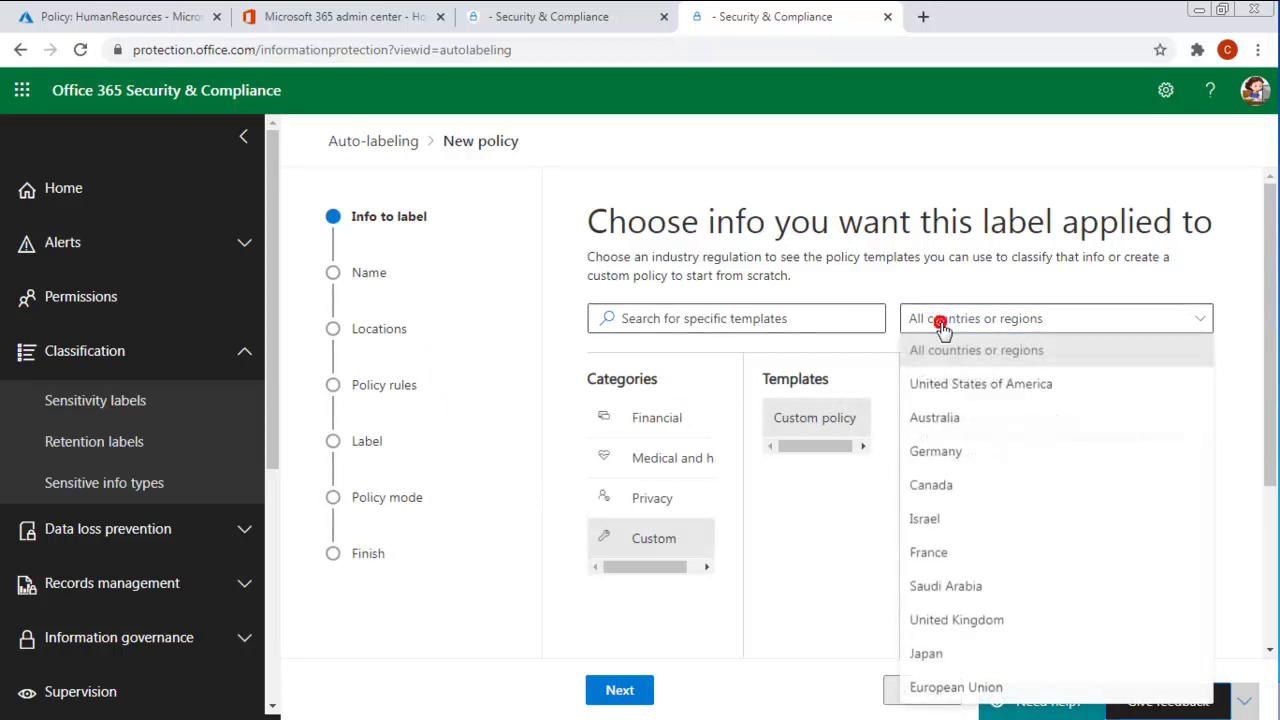
click(930, 486)
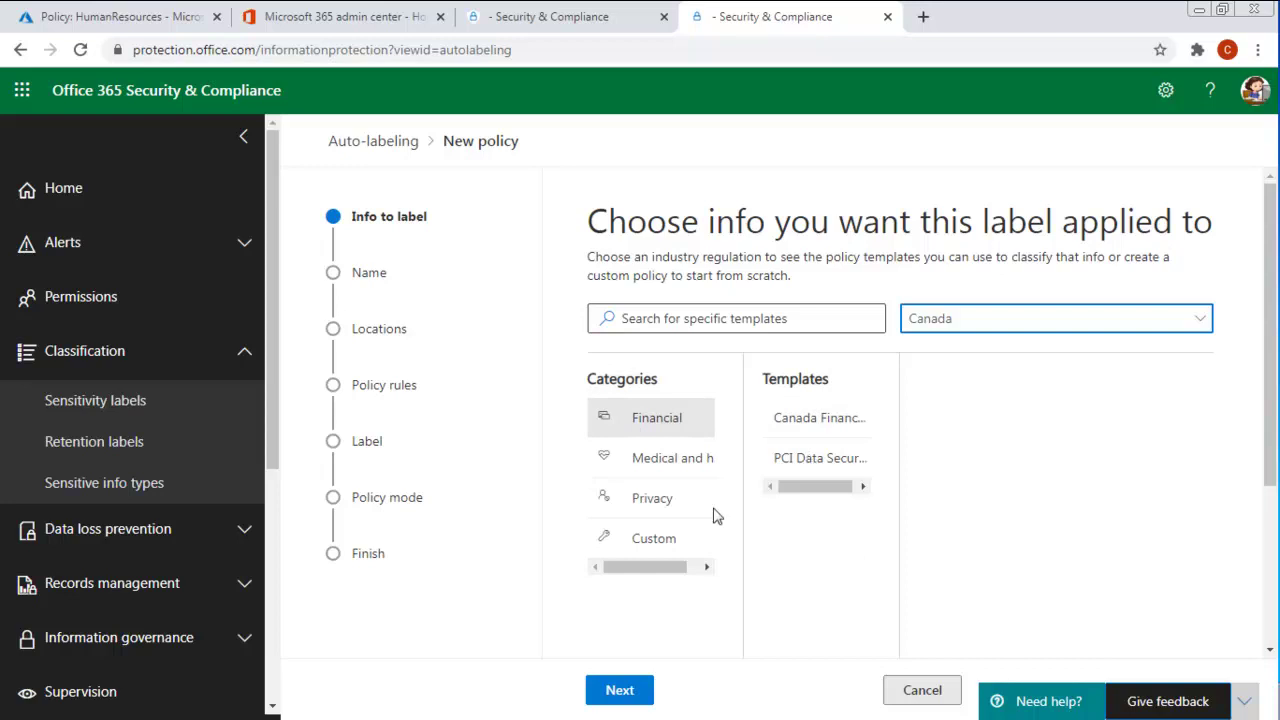
Review the Canadian medical and health templates: HIA, PHIA for Manitoba and PHIPA for Ontario.
click(641, 460)
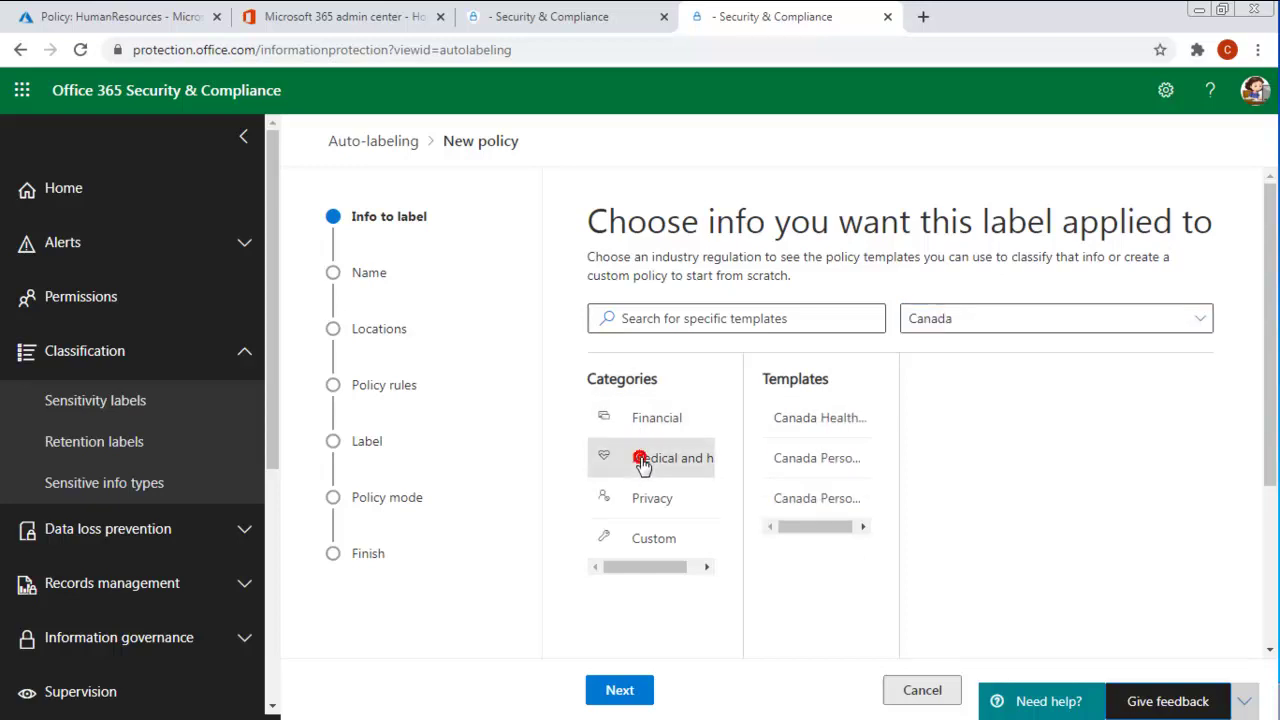
click(810, 420)
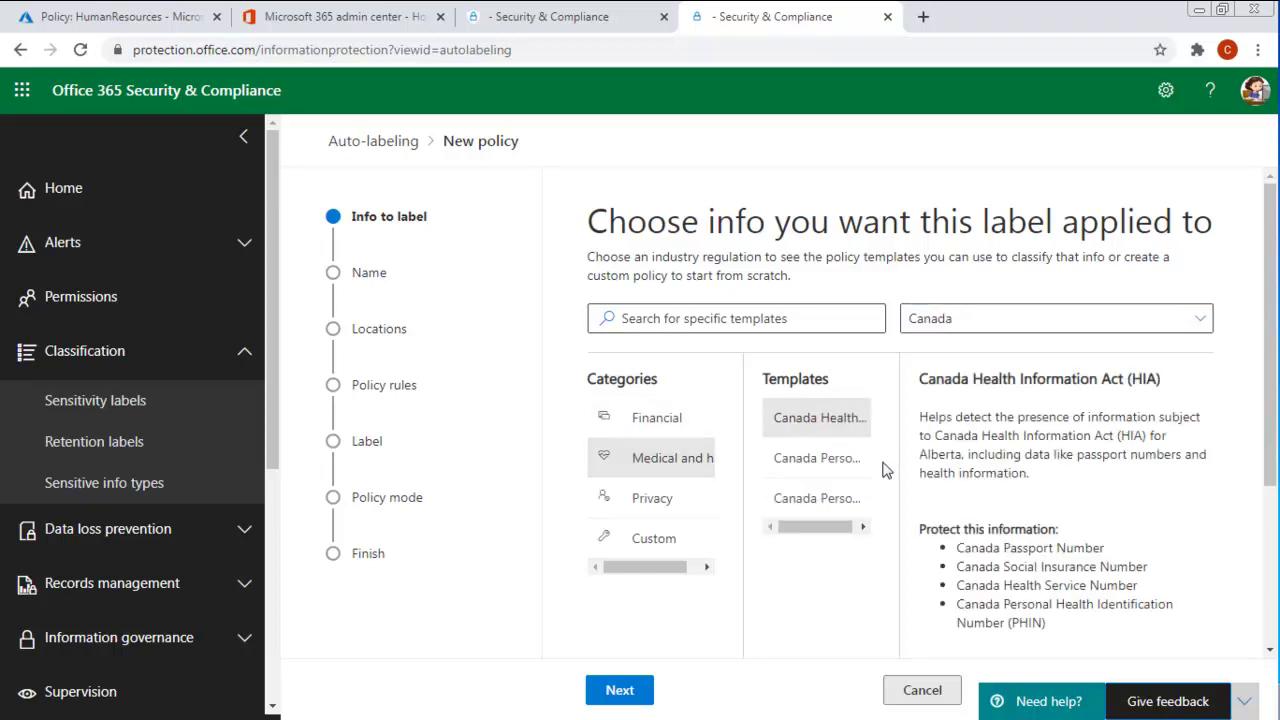
click(805, 460)
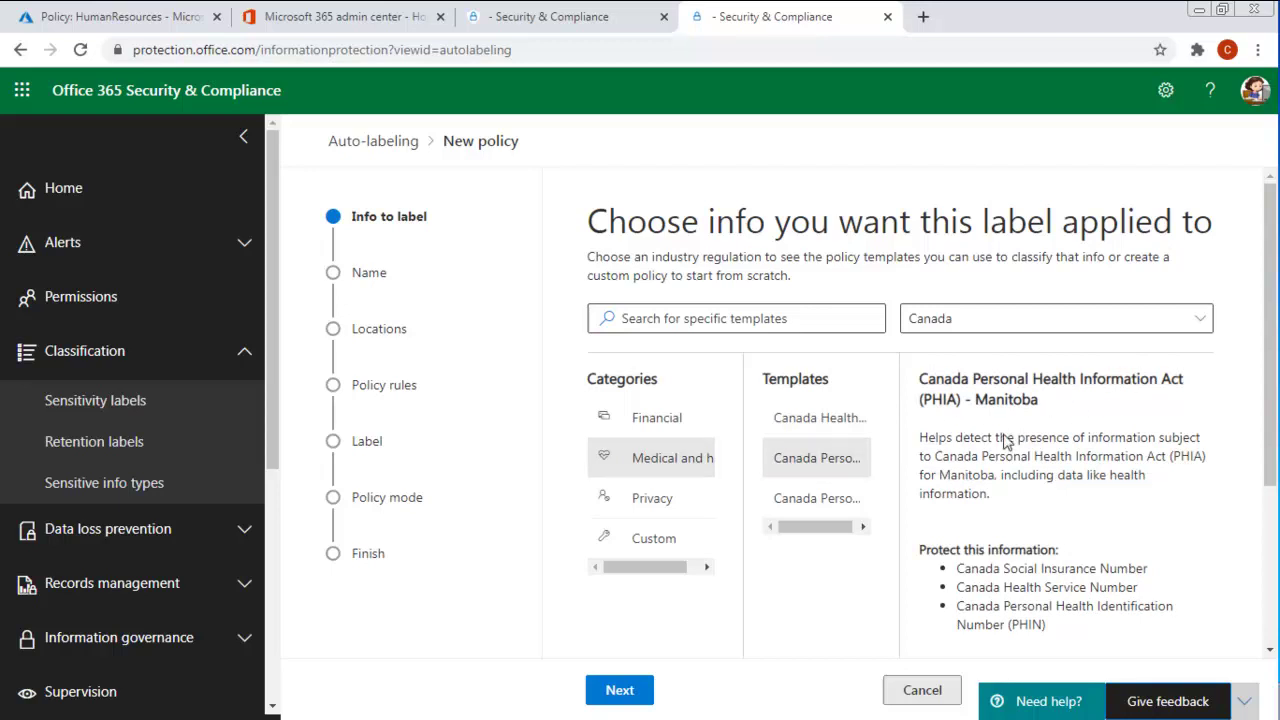
click(810, 497)
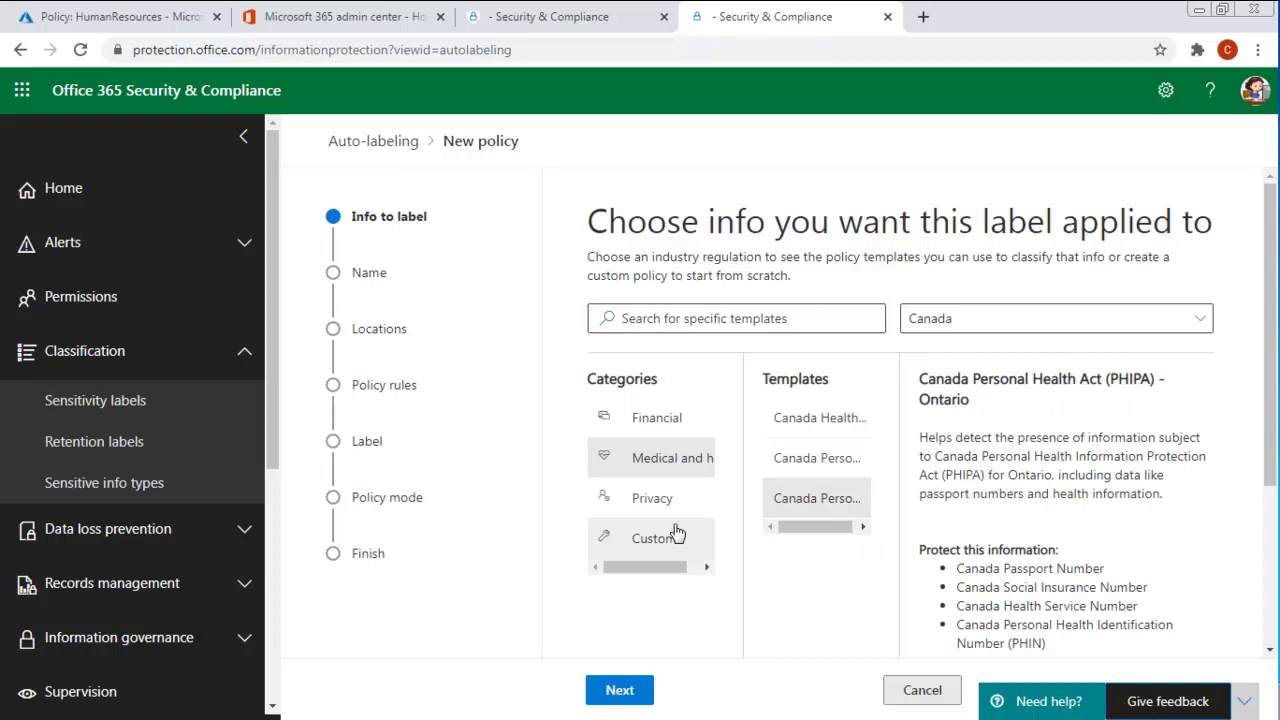
Compare the Canadian privacy templates and choose Canada Personal Information Protection Act (PIPA) for British Columbia as the policy's template.
click(658, 498)
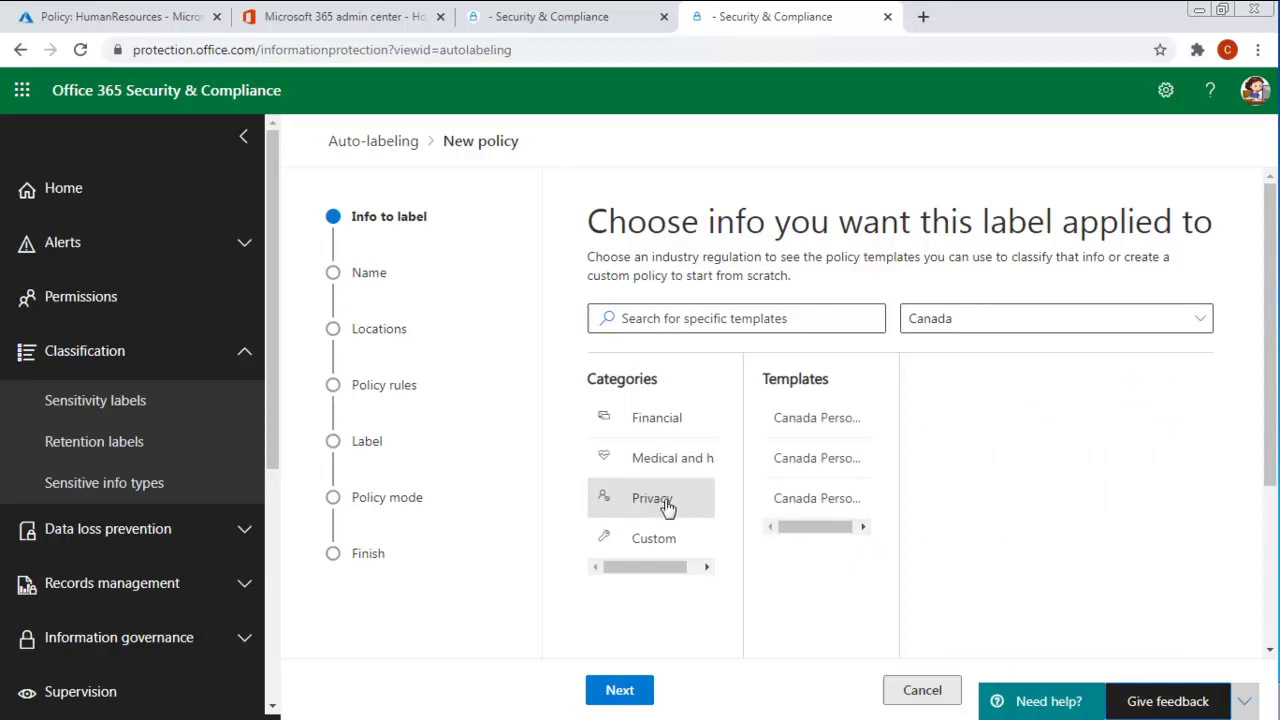
click(822, 420)
click(814, 458)
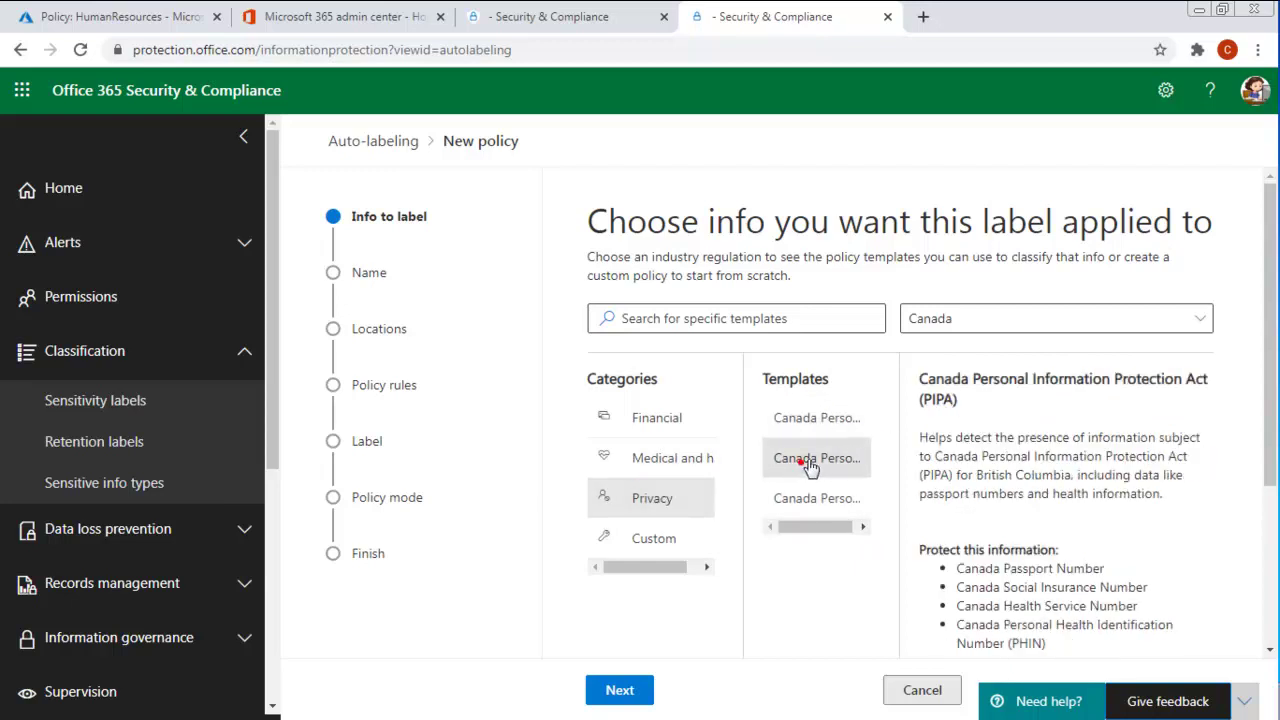
click(812, 498)
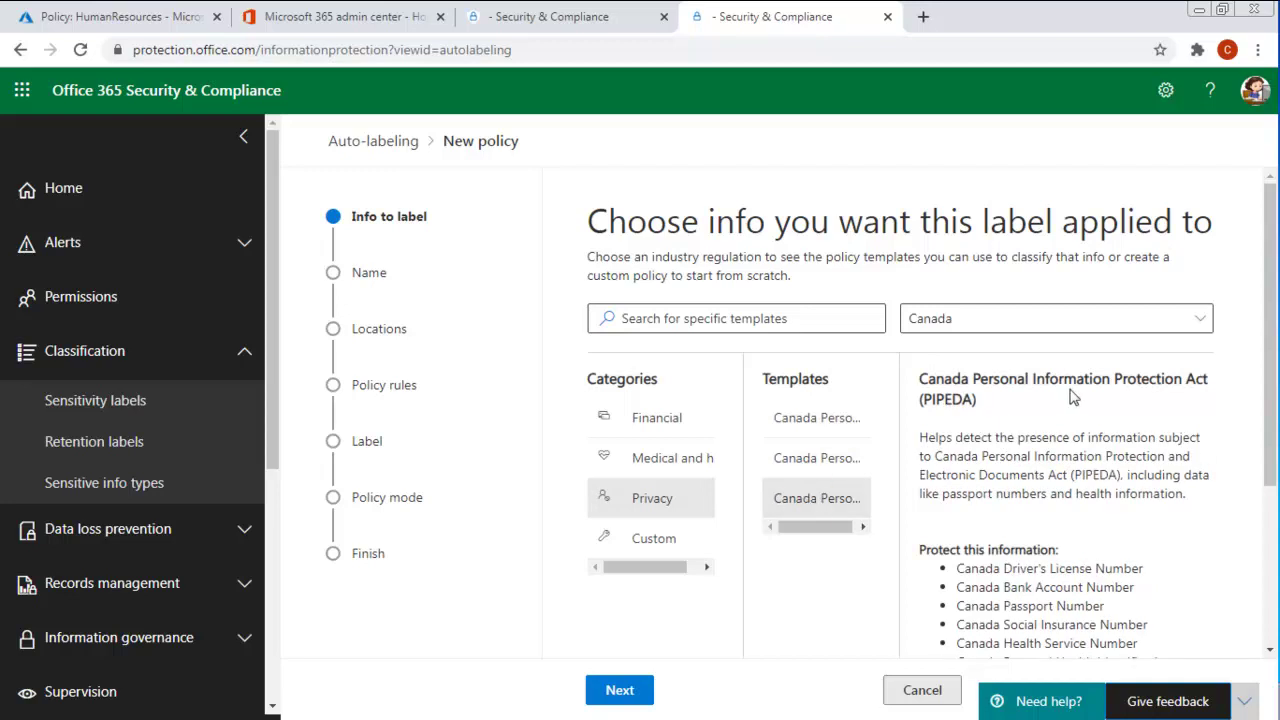
click(816, 462)
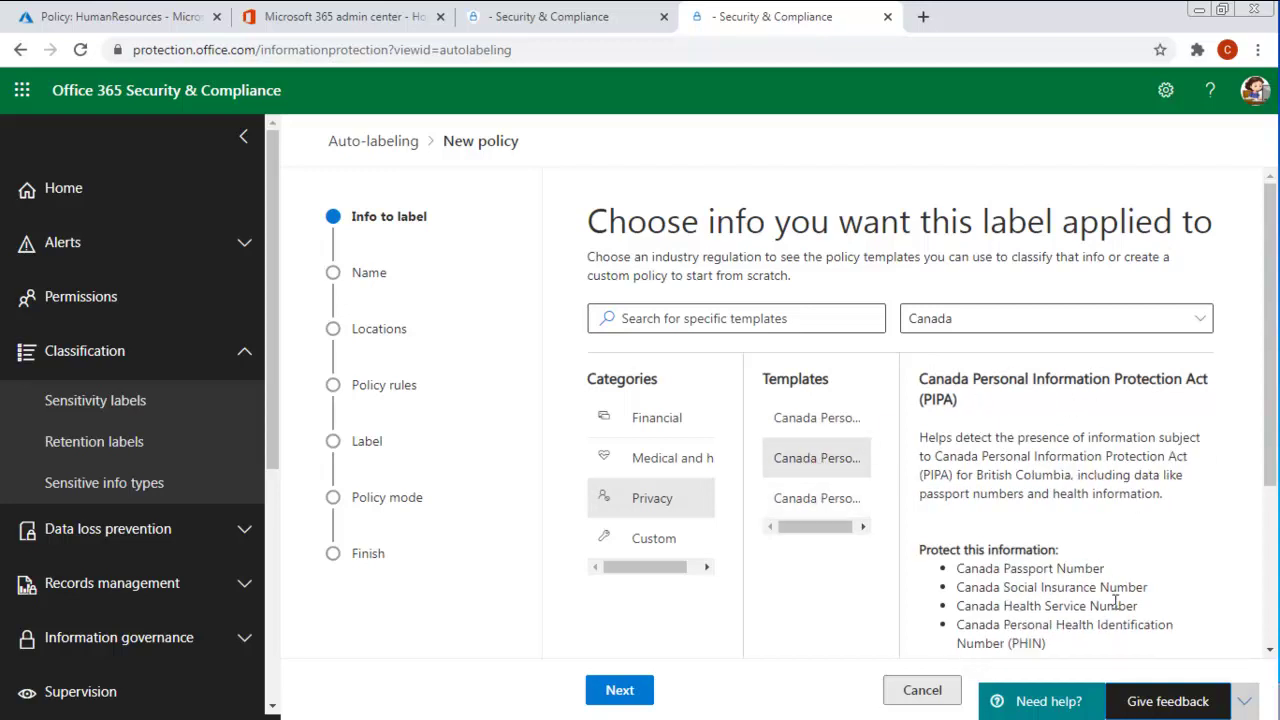
drag(1105, 568, 971, 568)
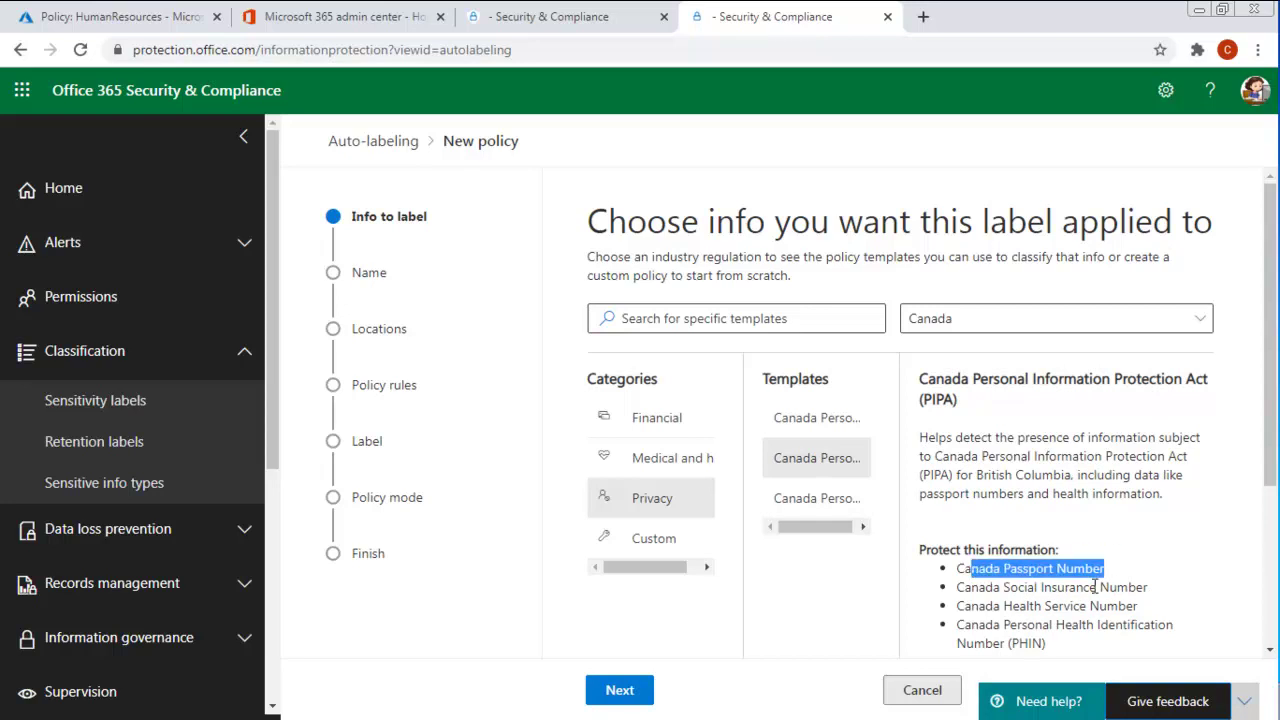
drag(1148, 588, 1001, 588)
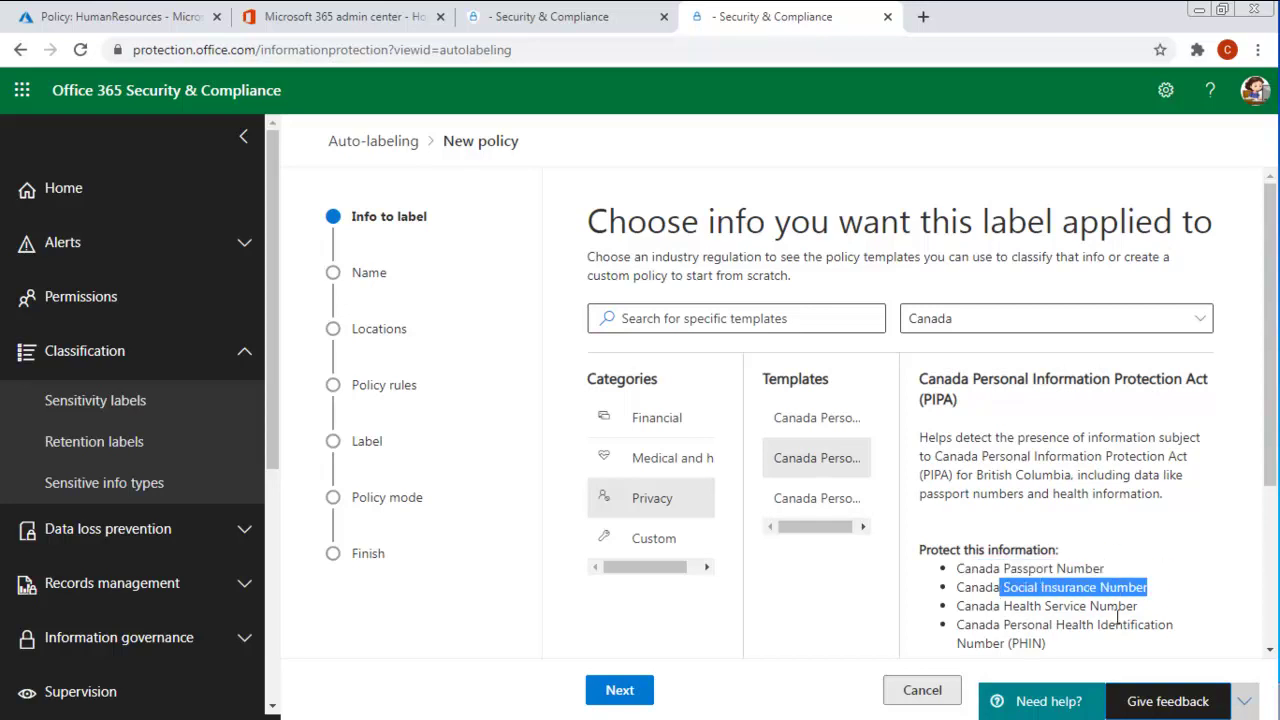
drag(1145, 606, 978, 606)
scroll(1160, 610, down, 2)
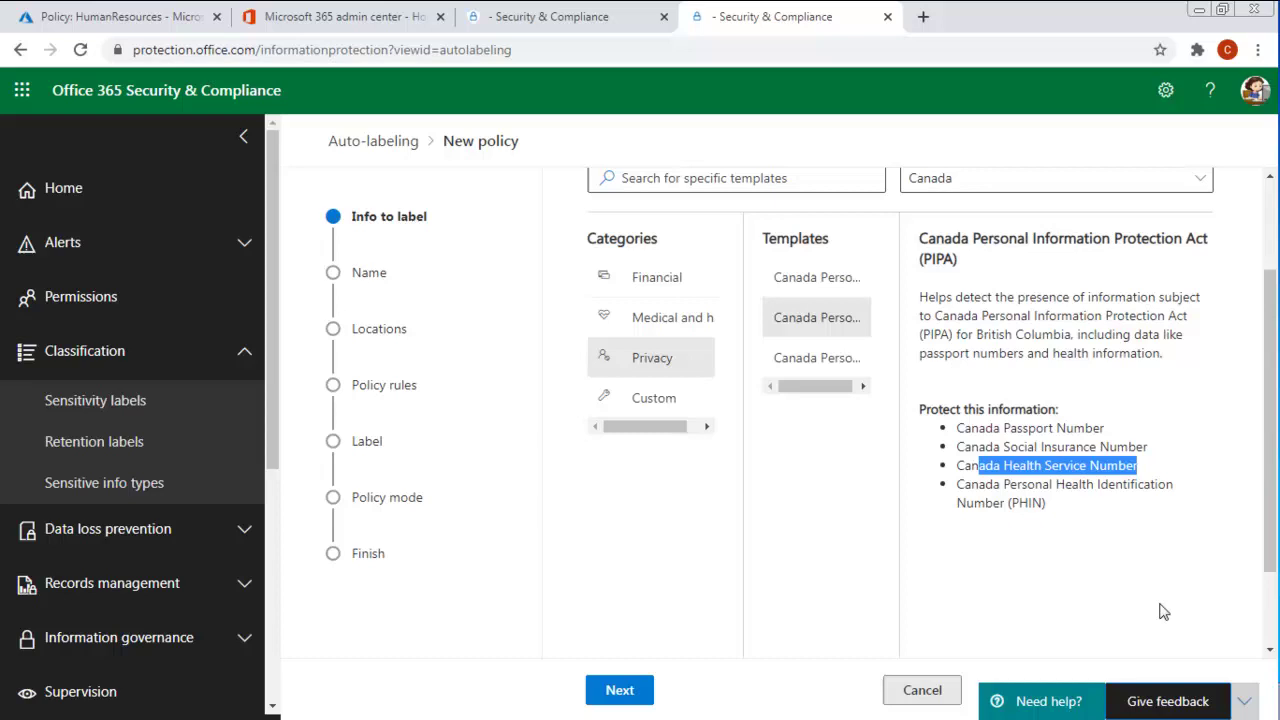
scroll(1140, 452, up, 2)
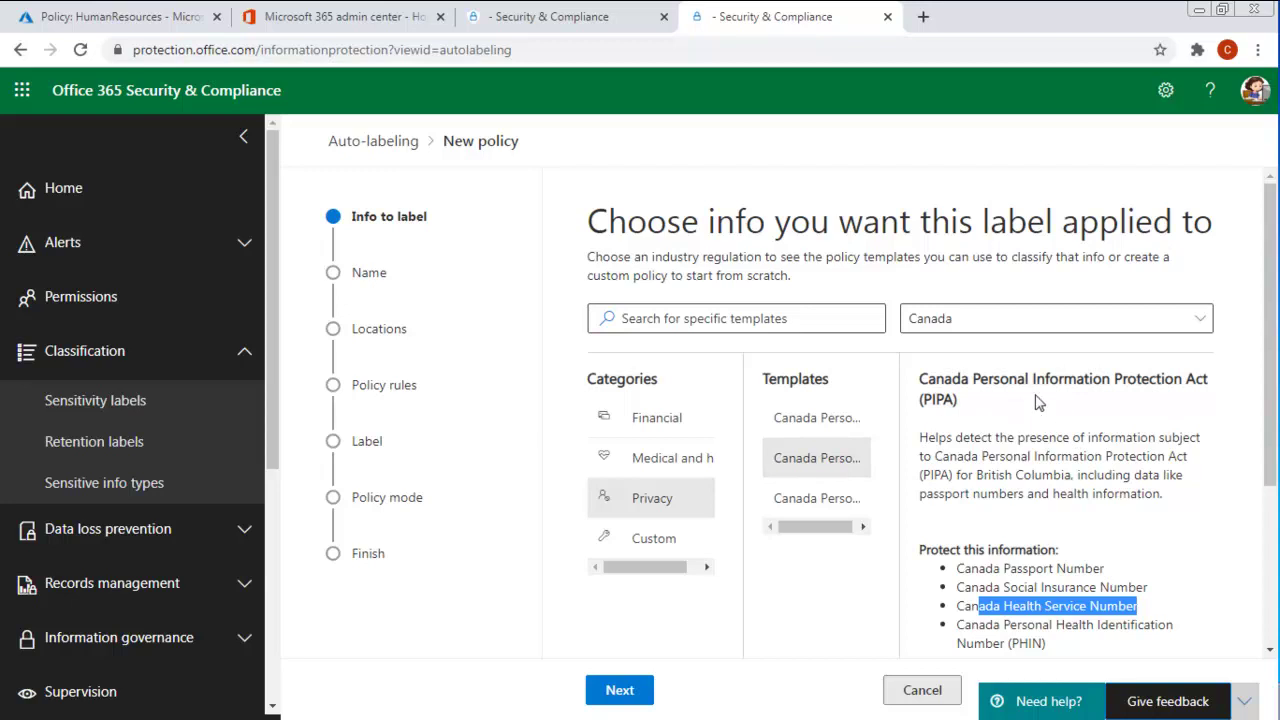
click(620, 692)
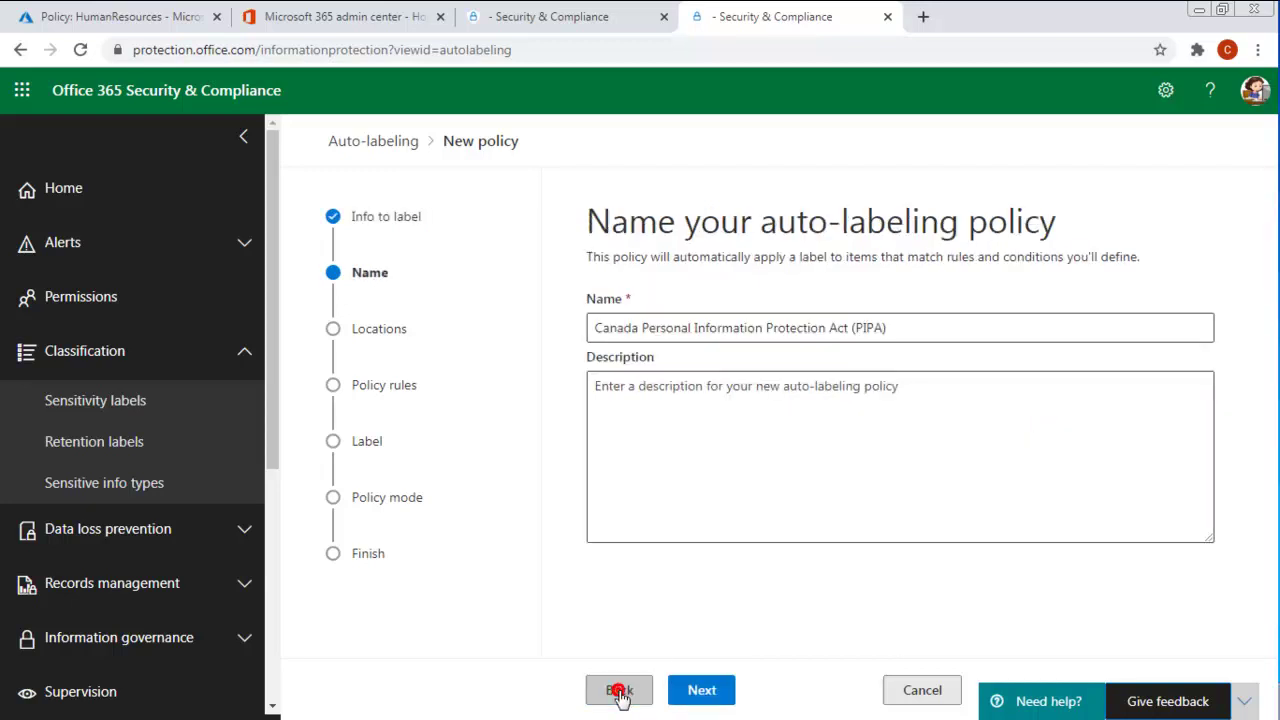
Keep the suggested policy name, describe it as "Identify Canadian person private information" and continue to the locations.
click(597, 400)
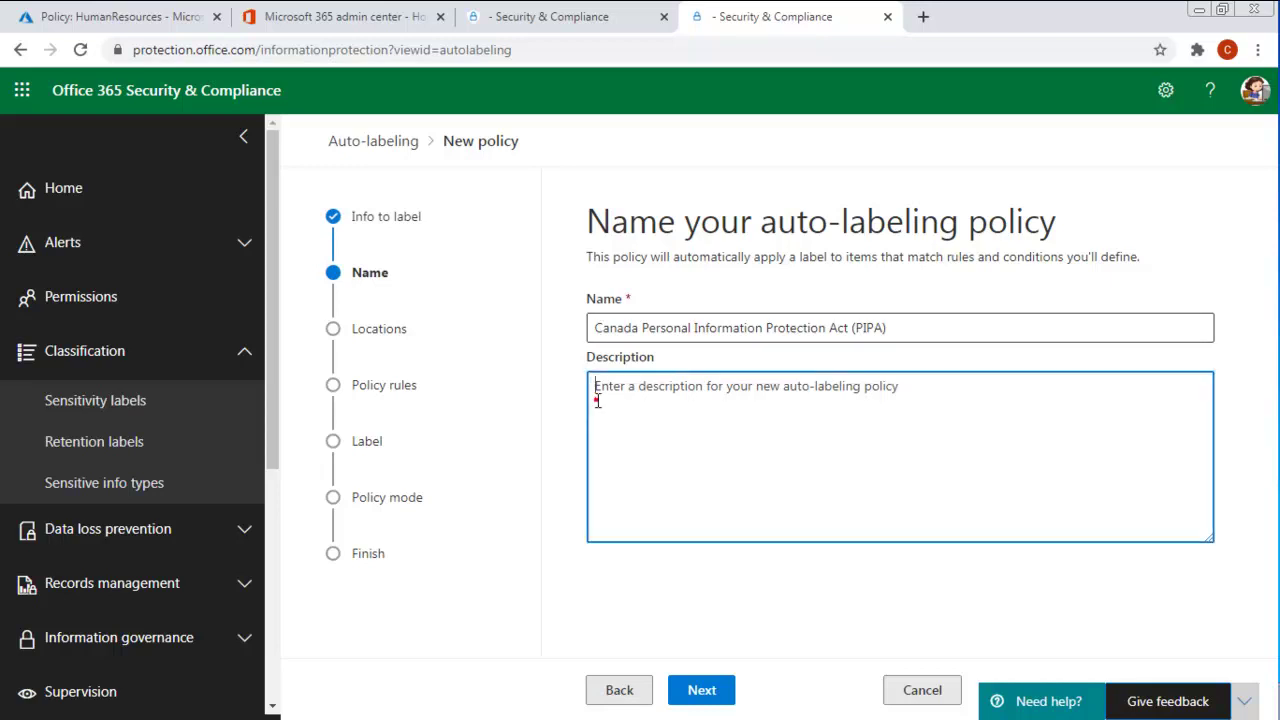
text(Identify Canadian person private)
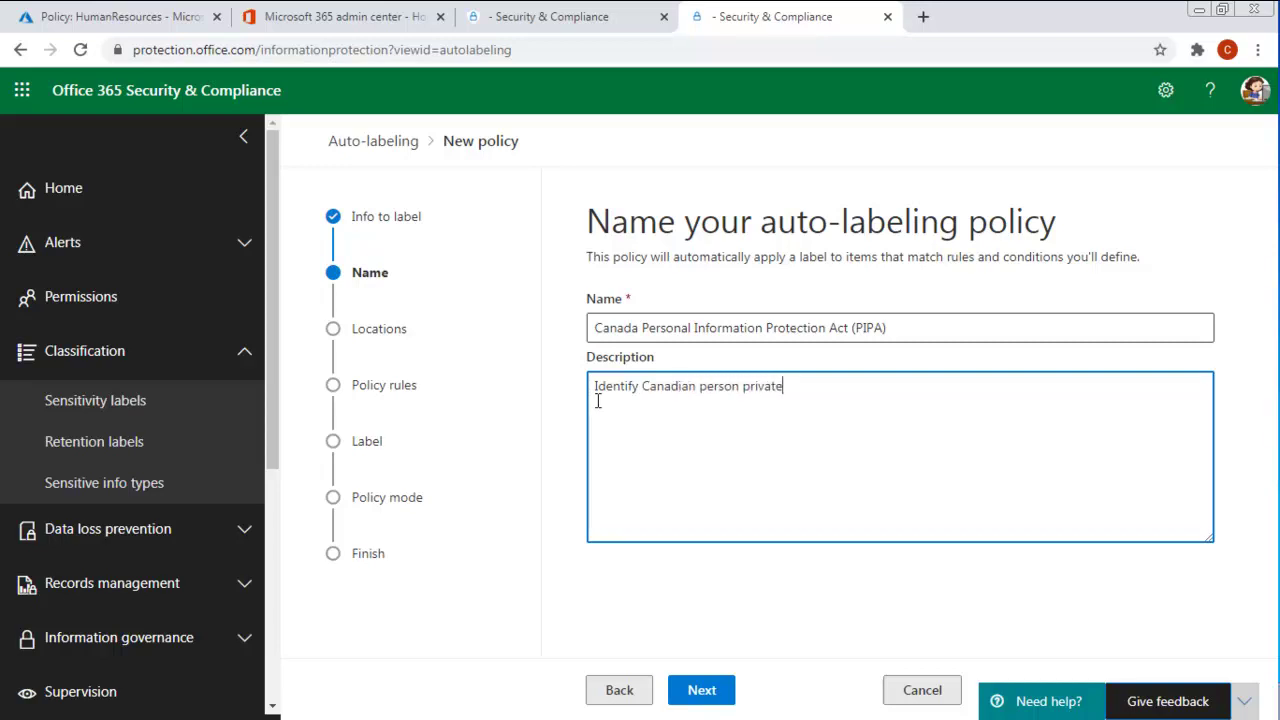
text(ormation)
click(701, 690)
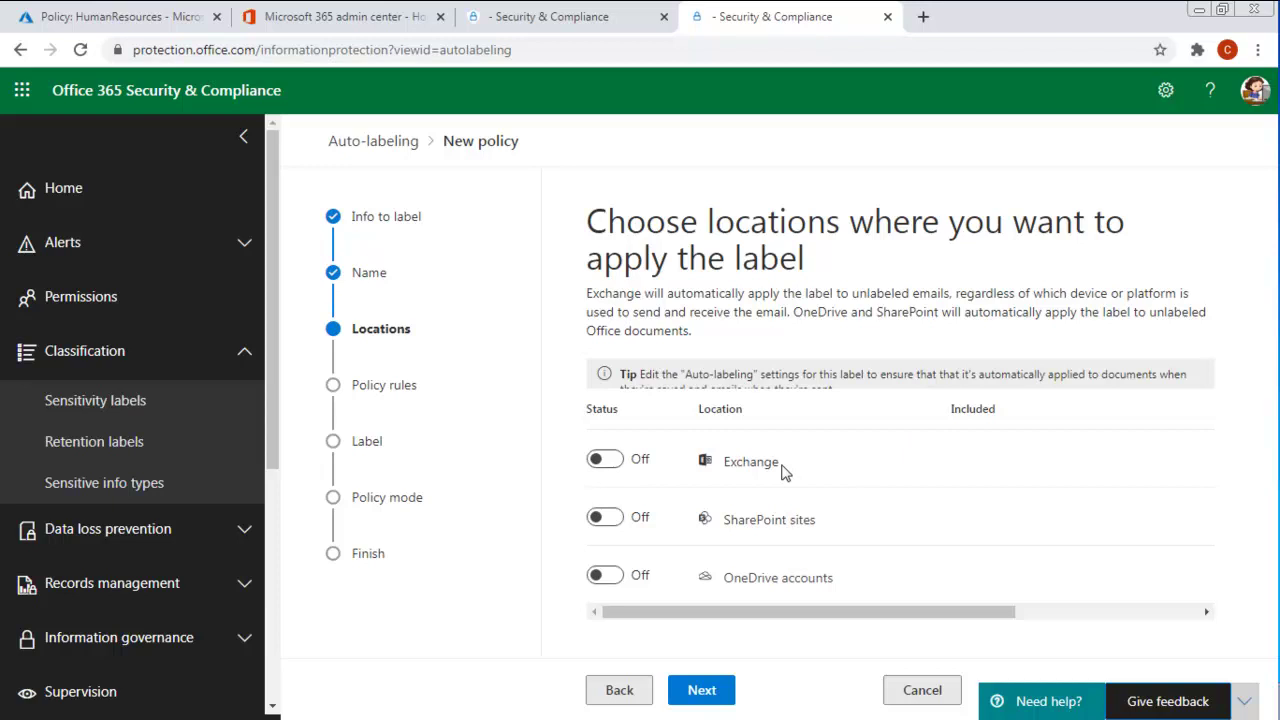
Turn on the SharePoint sites location and try to paste the Human Resources site's URL into its site selection.
click(620, 527)
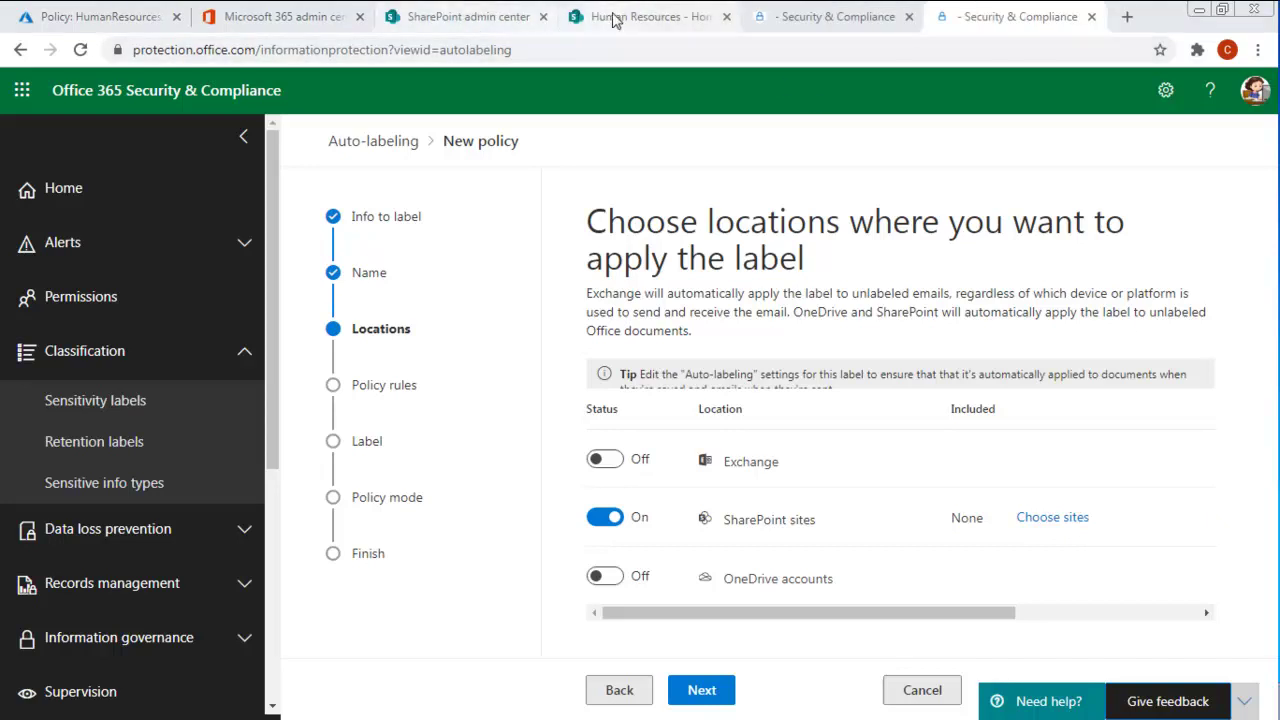
click(645, 16)
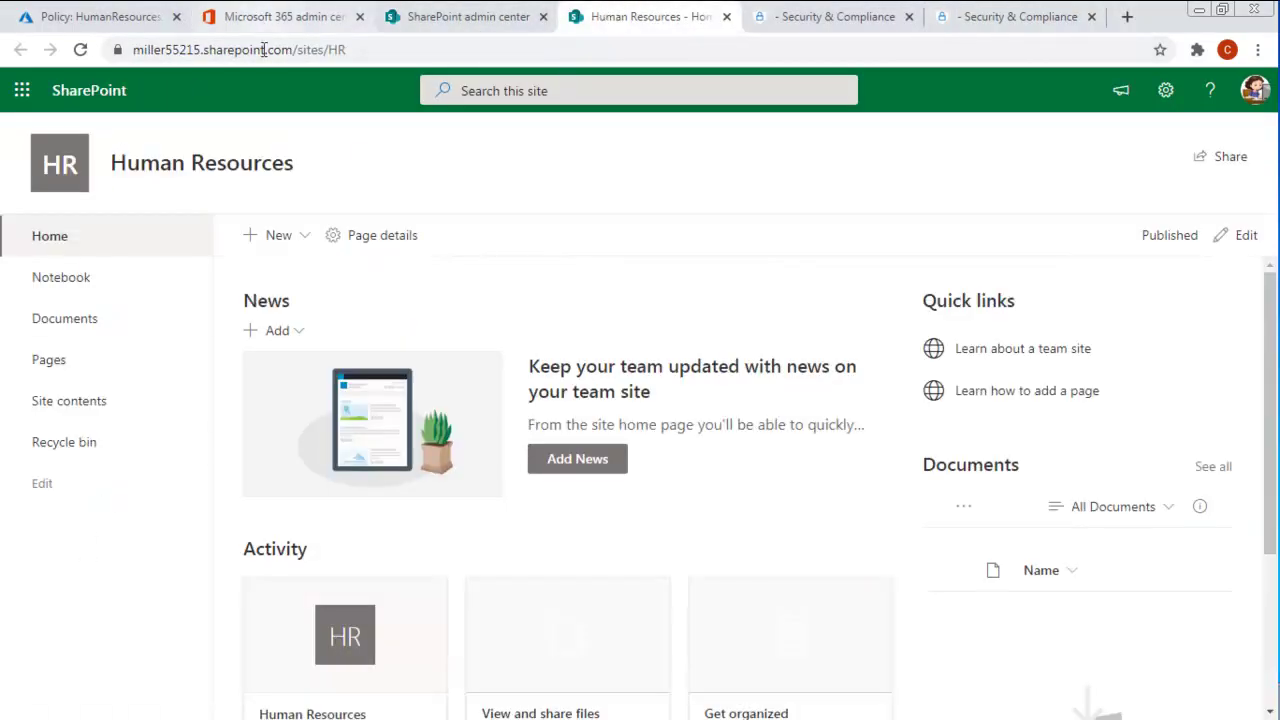
drag(348, 57, 178, 62)
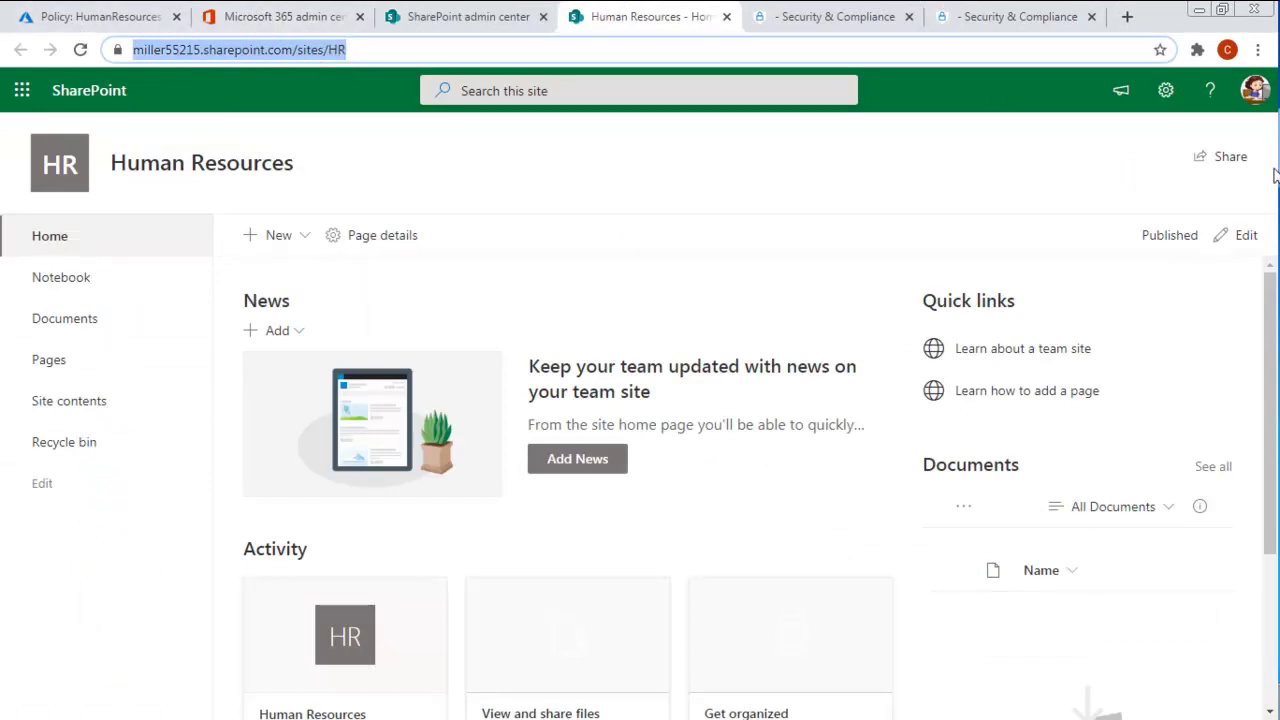
click(1005, 20)
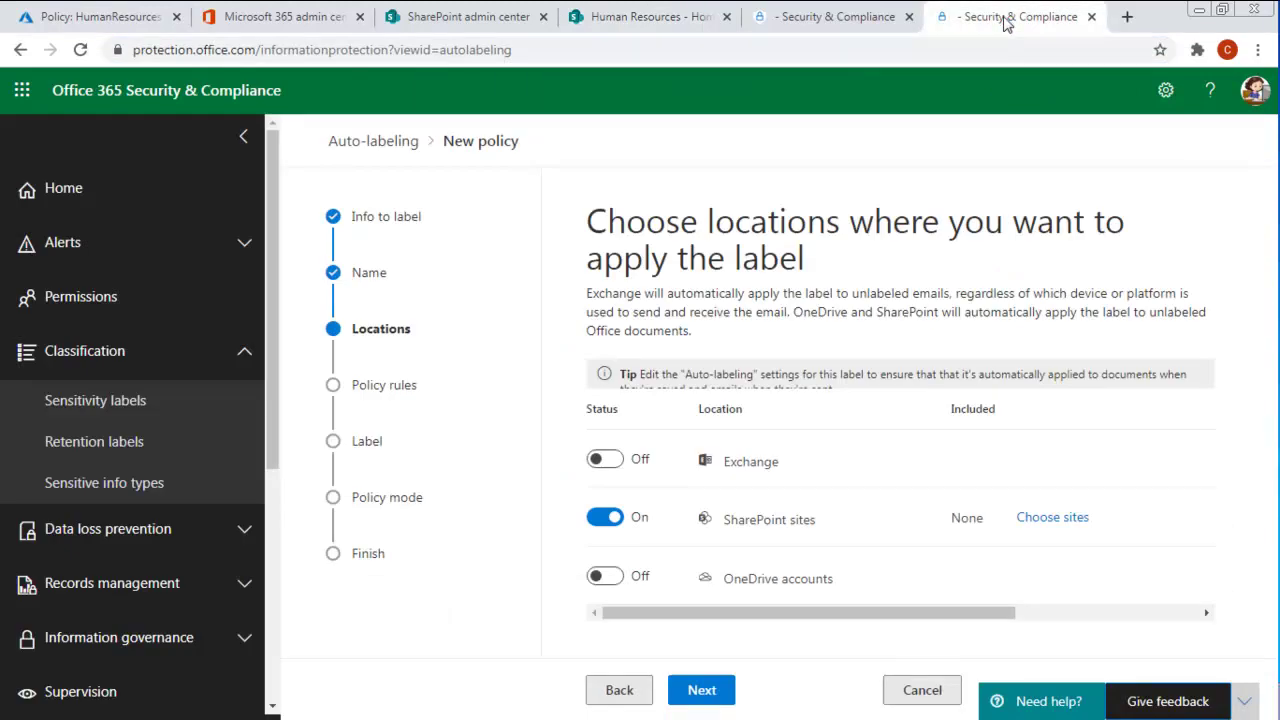
click(1044, 520)
click(739, 271)
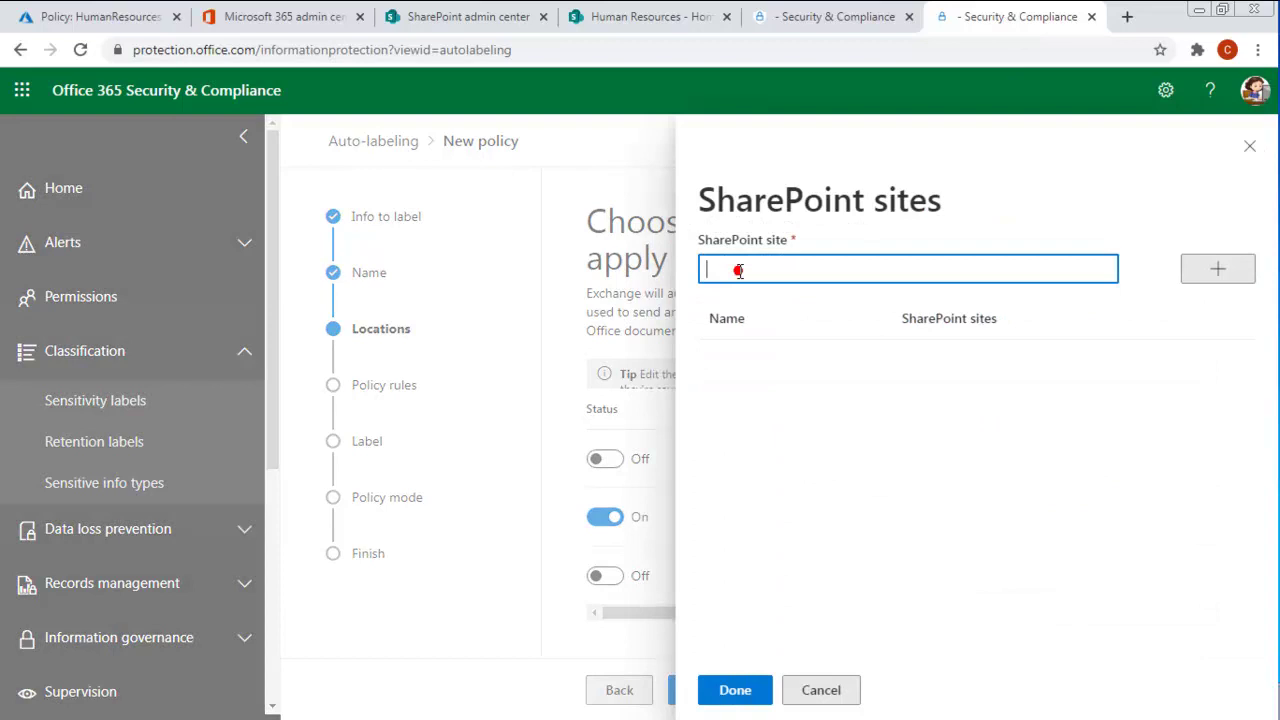
key(ctrl+v)
key(ctrl+z)
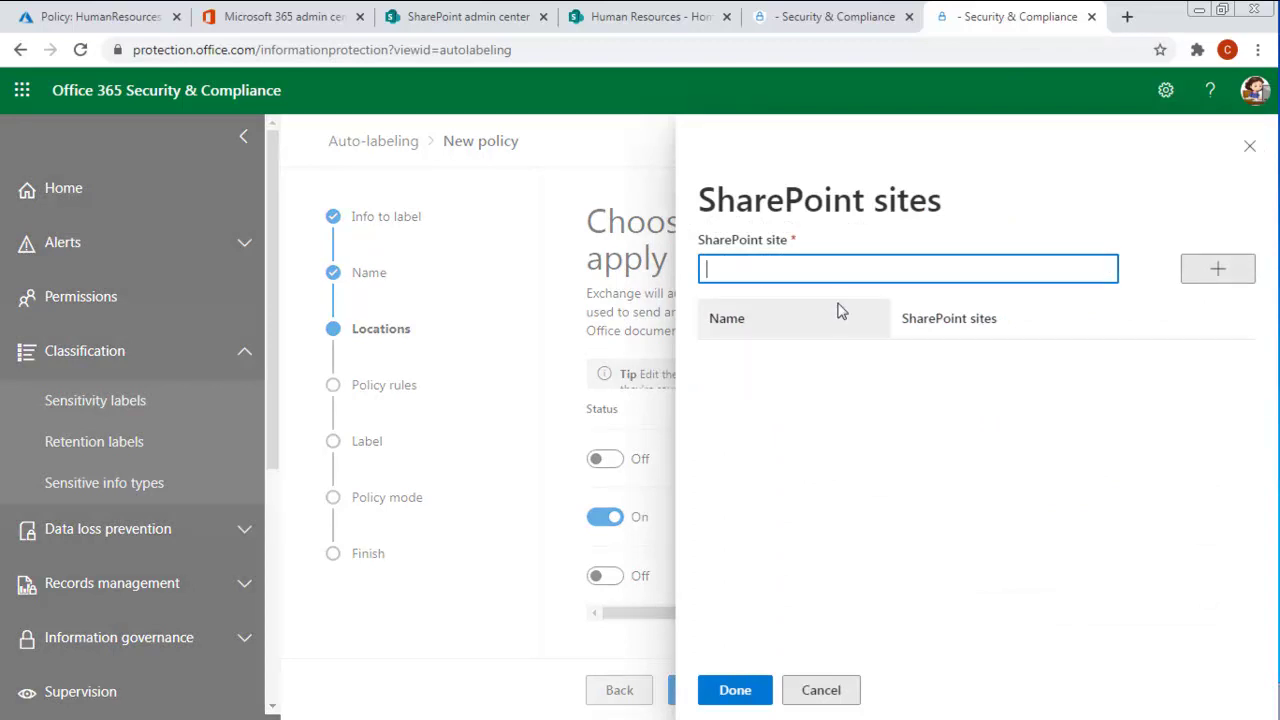
Copy the full URL of the Human Resources site (/sites/HR) and add it as the included SharePoint site.
click(610, 16)
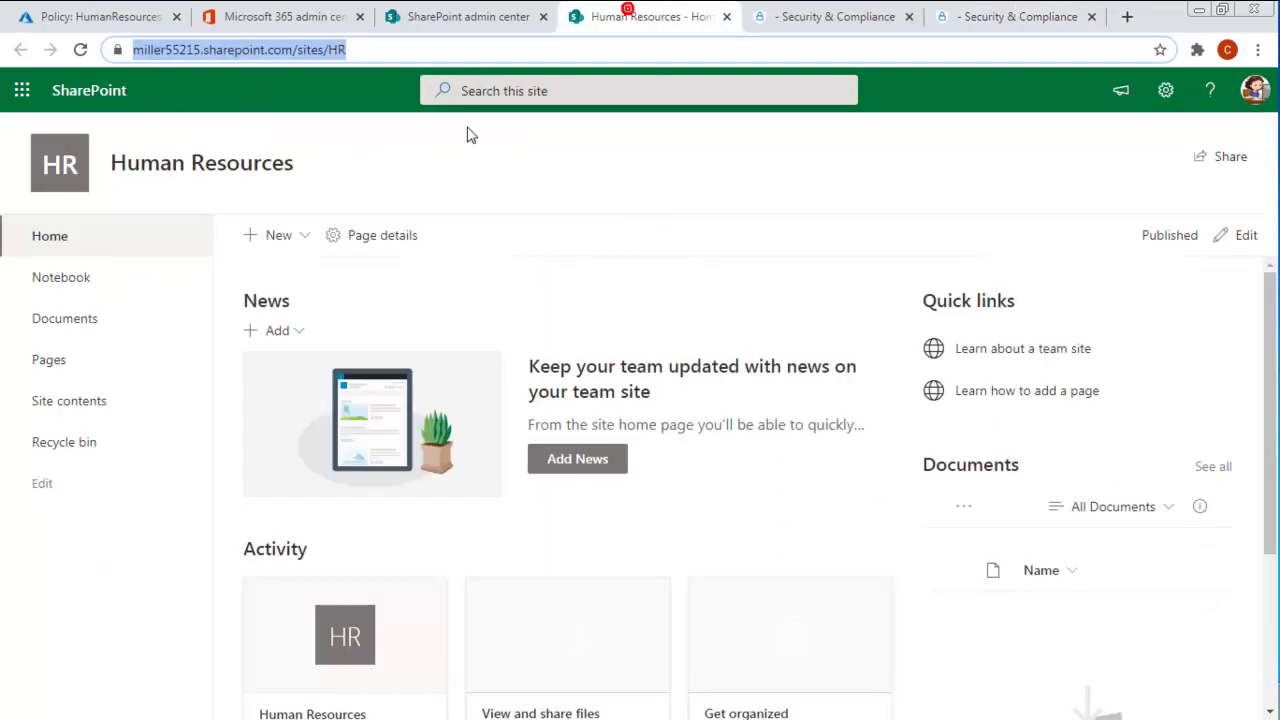
click(366, 49)
key(ctrl+c)
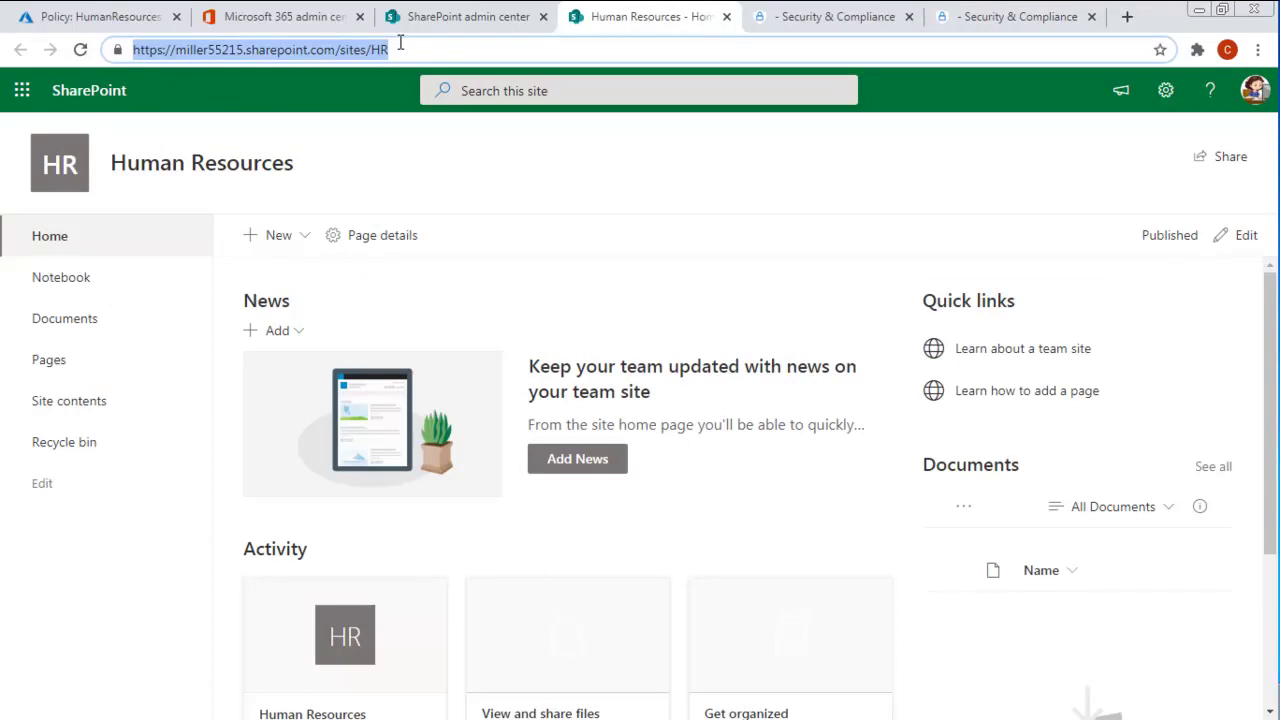
click(1012, 22)
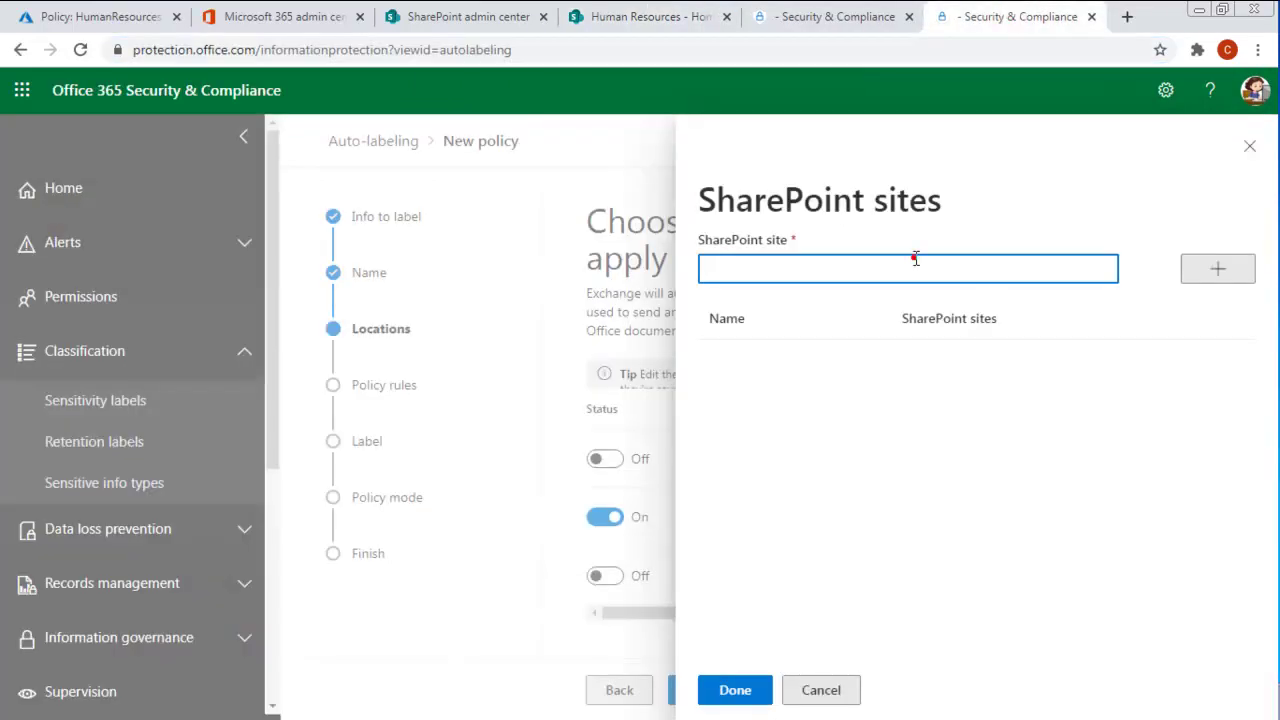
key(ctrl+v)
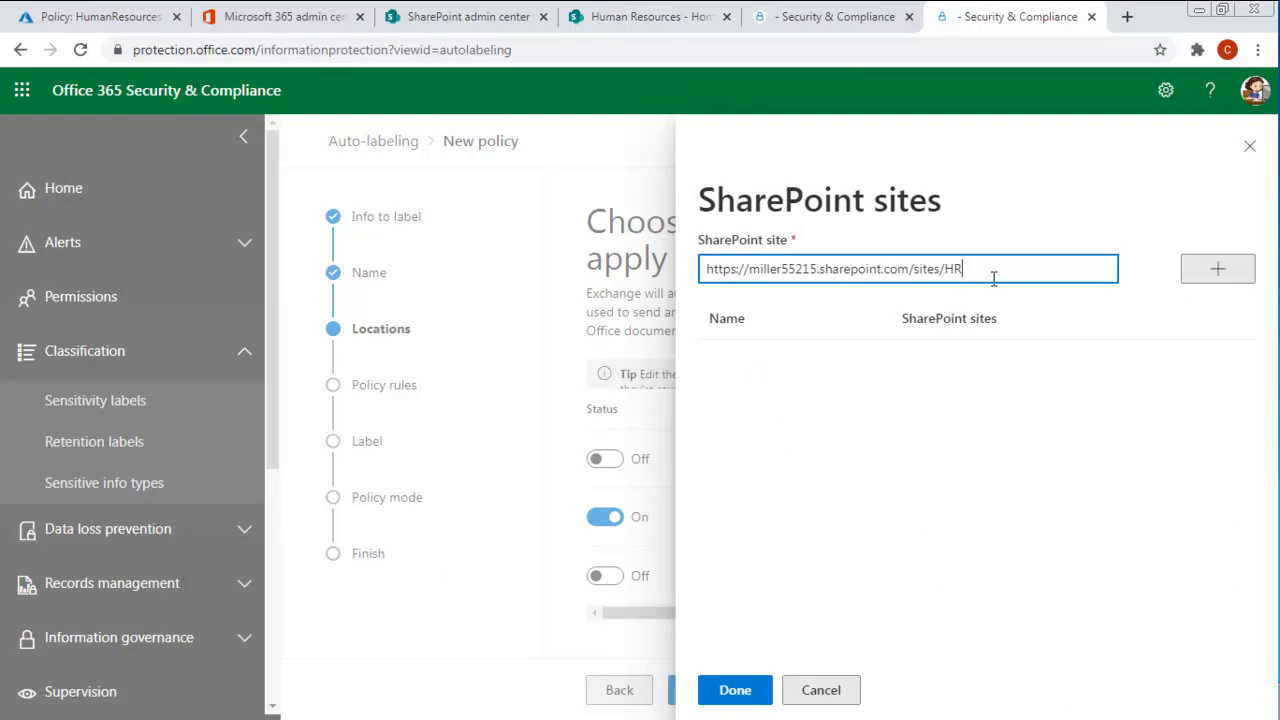
click(1217, 268)
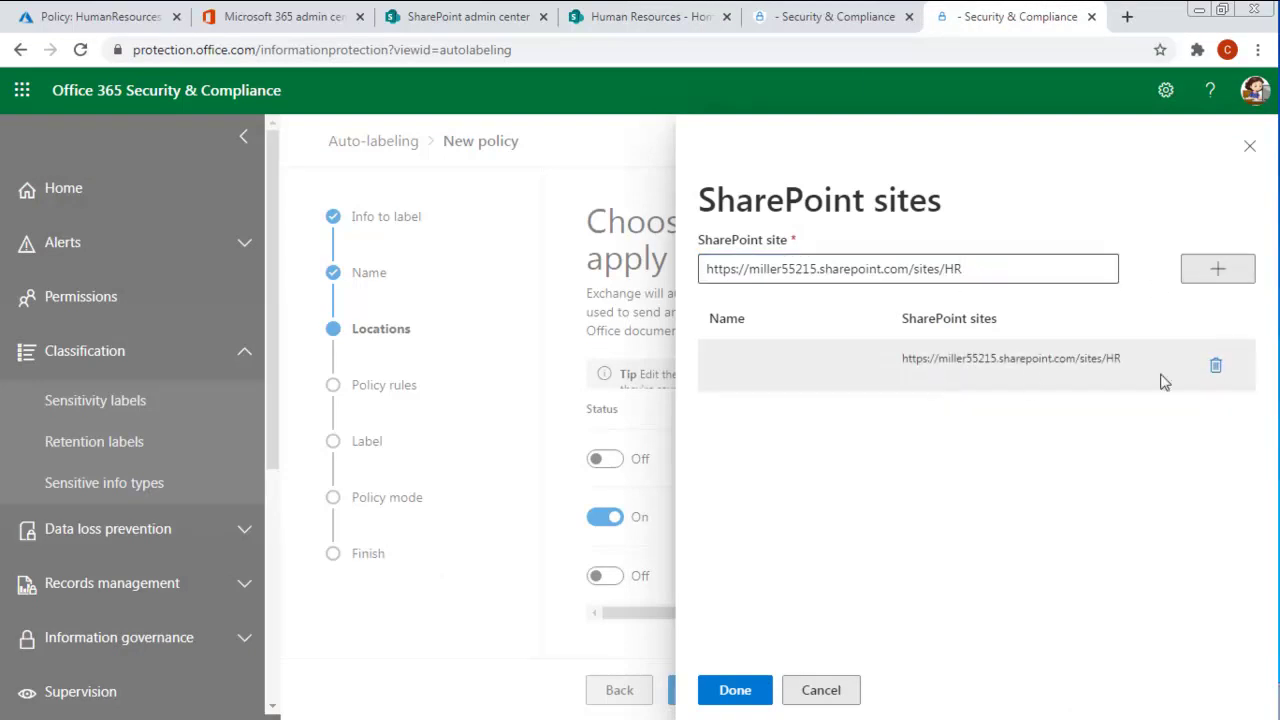
click(735, 691)
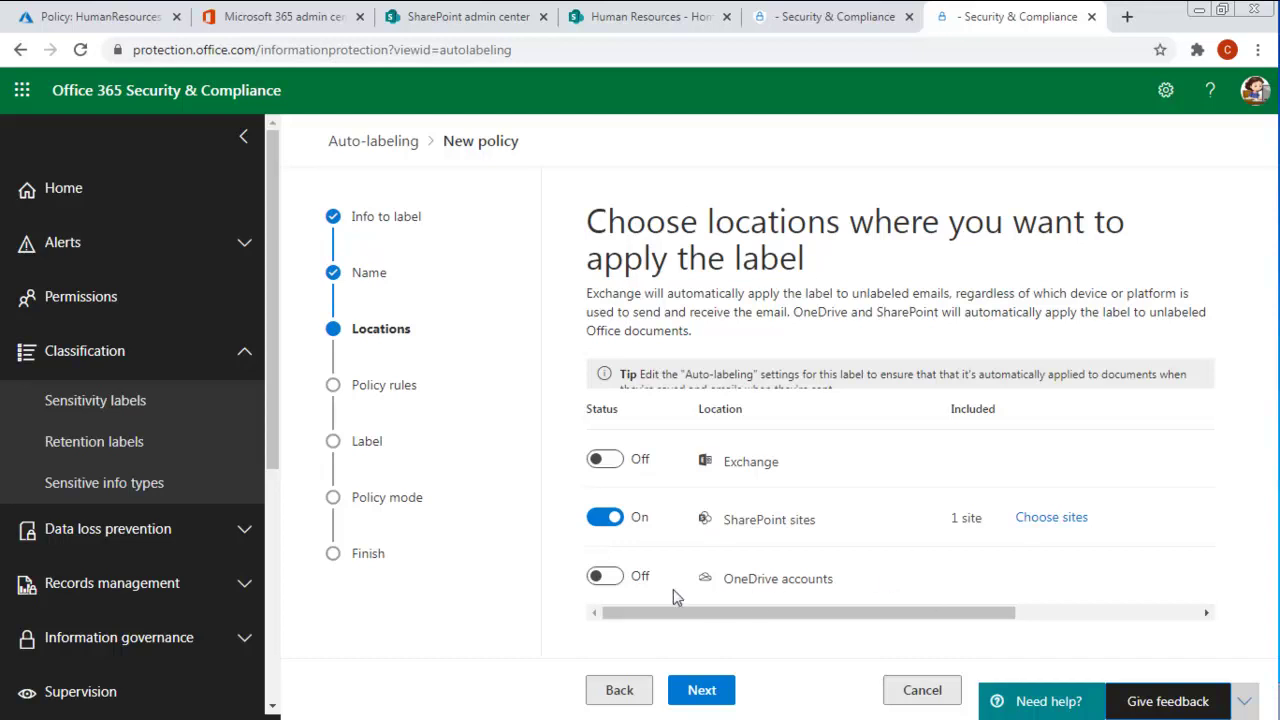
Turn on the OneDrive accounts location and try to include a user's account by entering their email address.
click(605, 577)
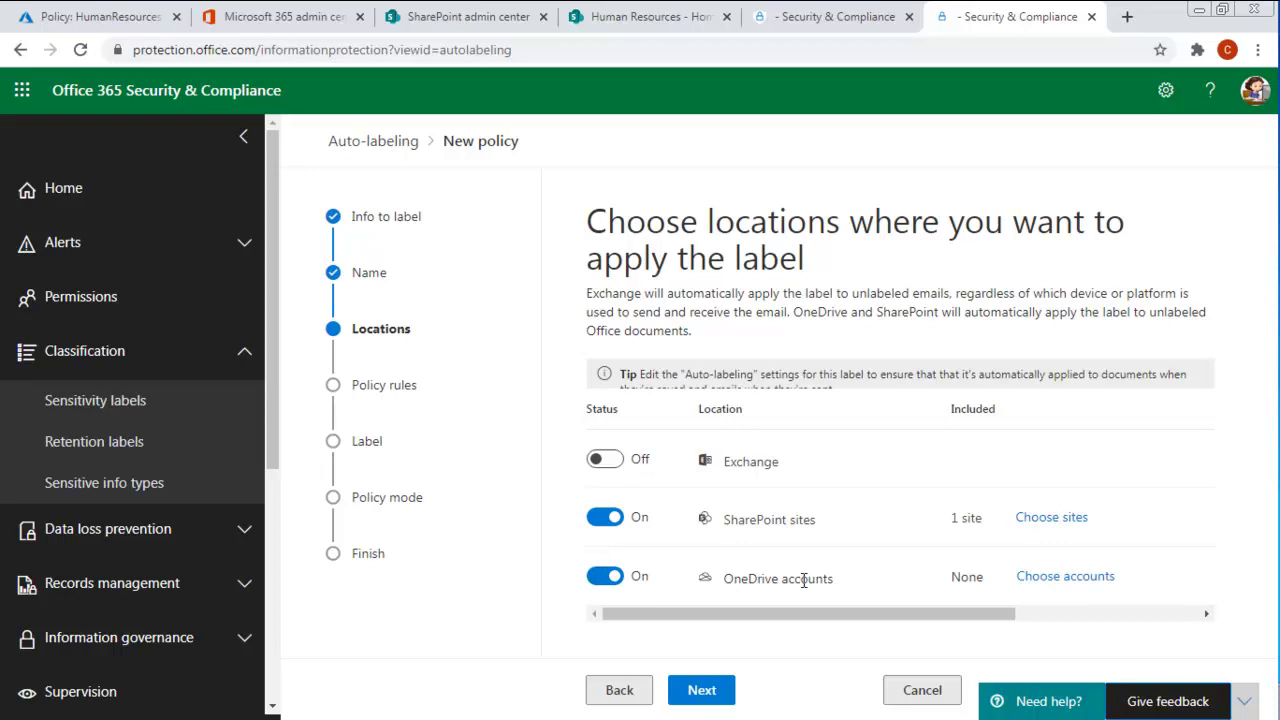
click(1040, 577)
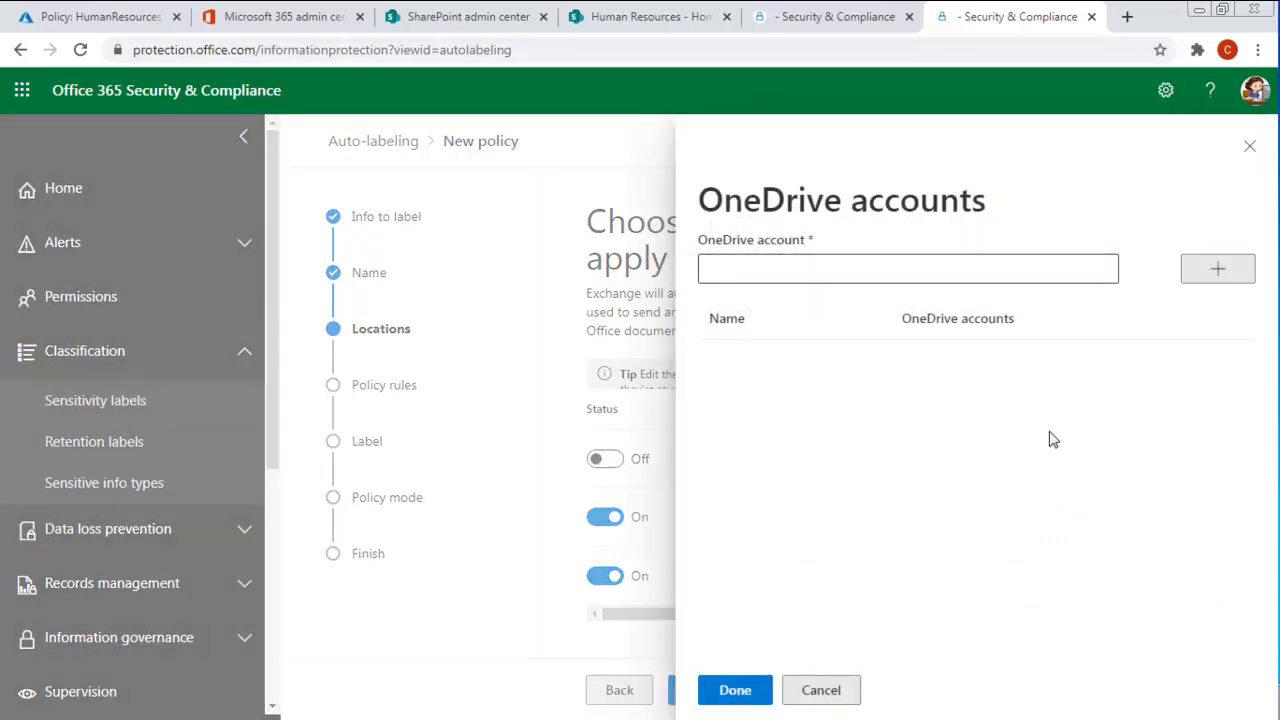
click(924, 274)
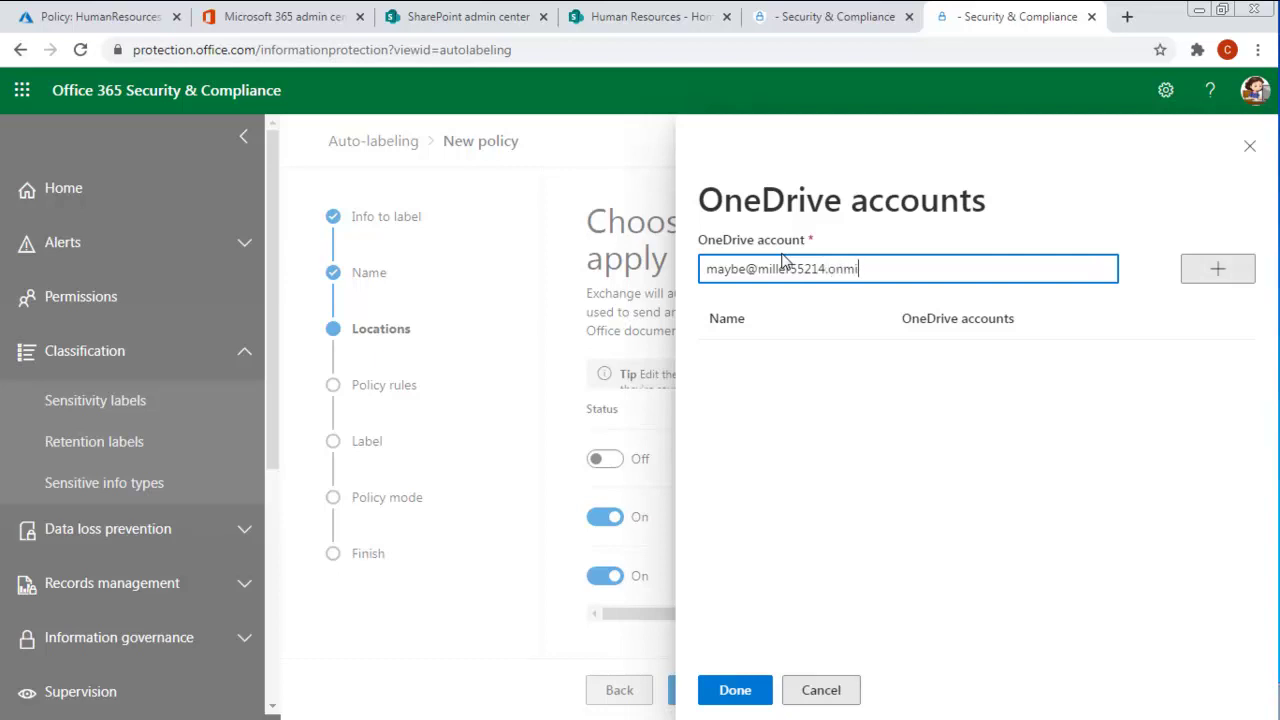
text(crosw)
text(.com)
click(1211, 269)
click(672, 472)
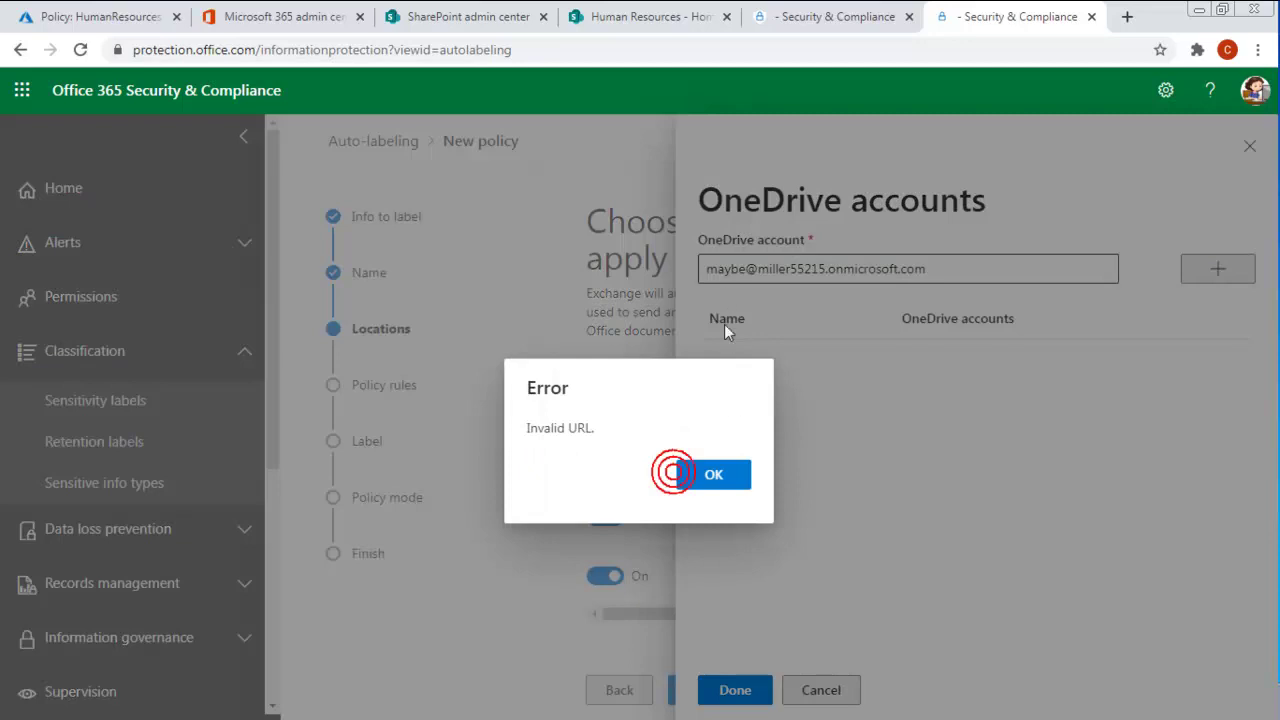
click(713, 478)
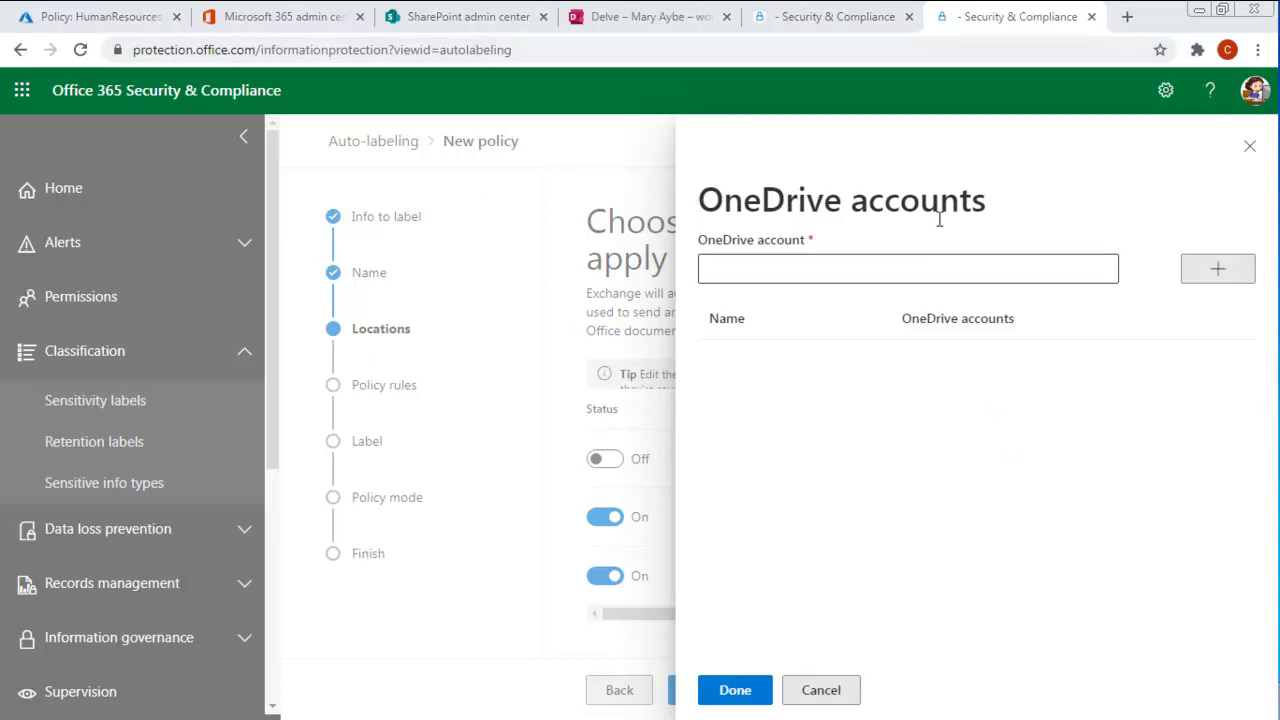
Try to add the OneDrive account with the user's email address copied from their profile.
click(904, 271)
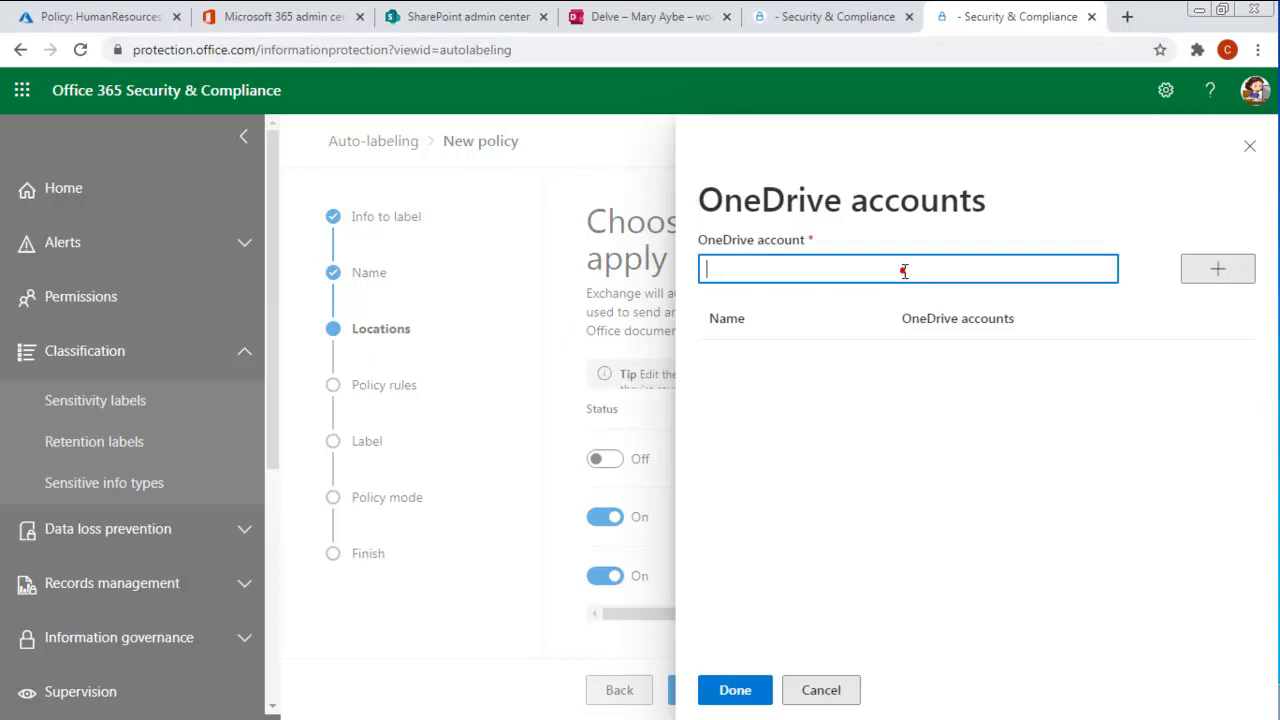
key(ctrl+v)
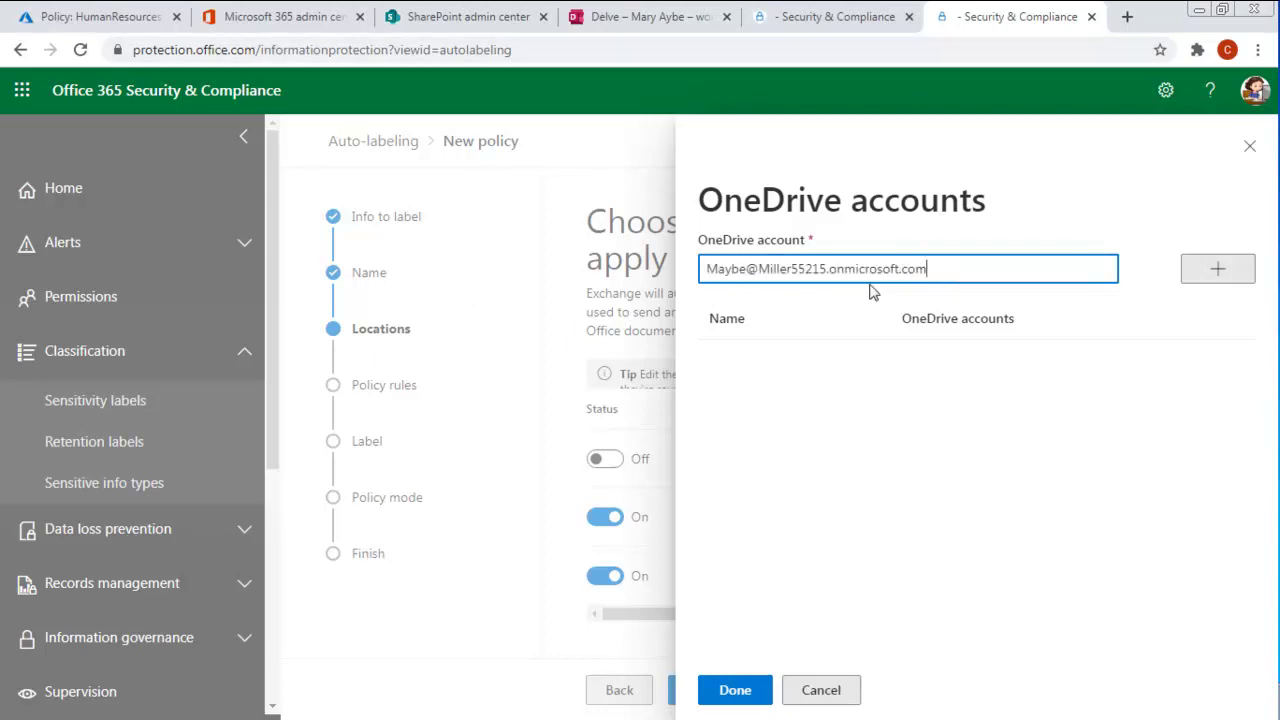
click(1218, 271)
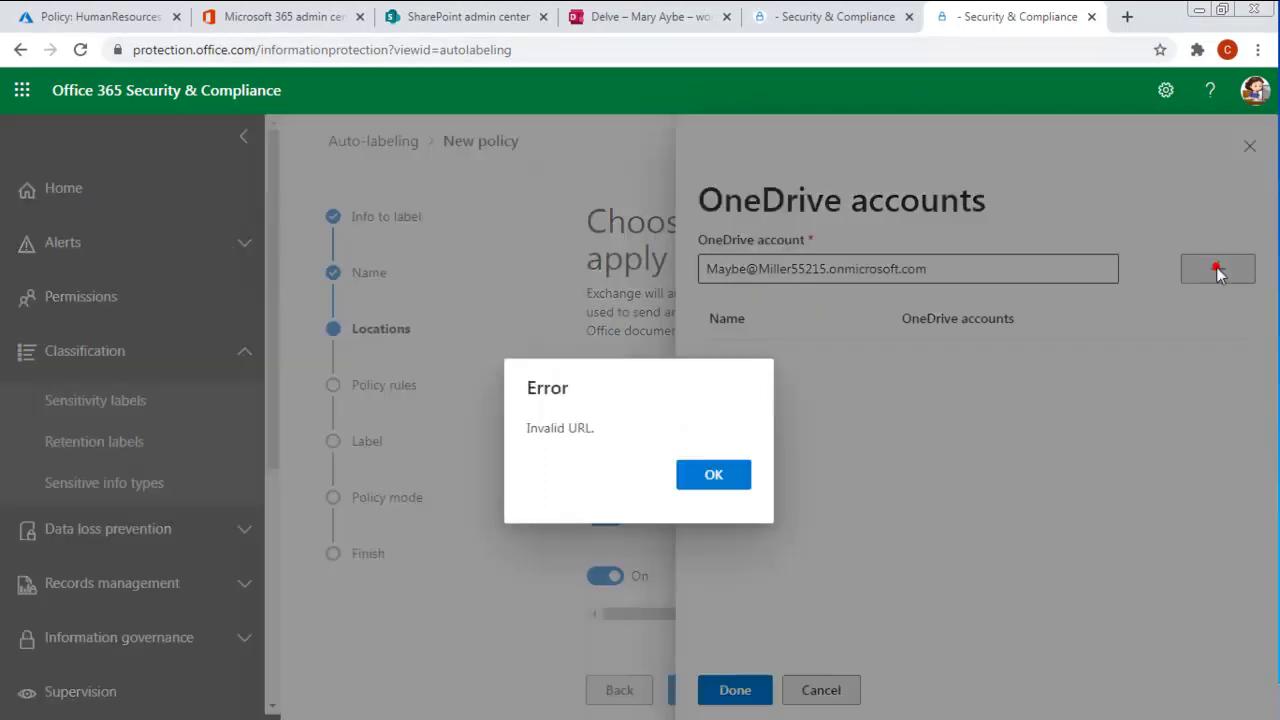
click(688, 482)
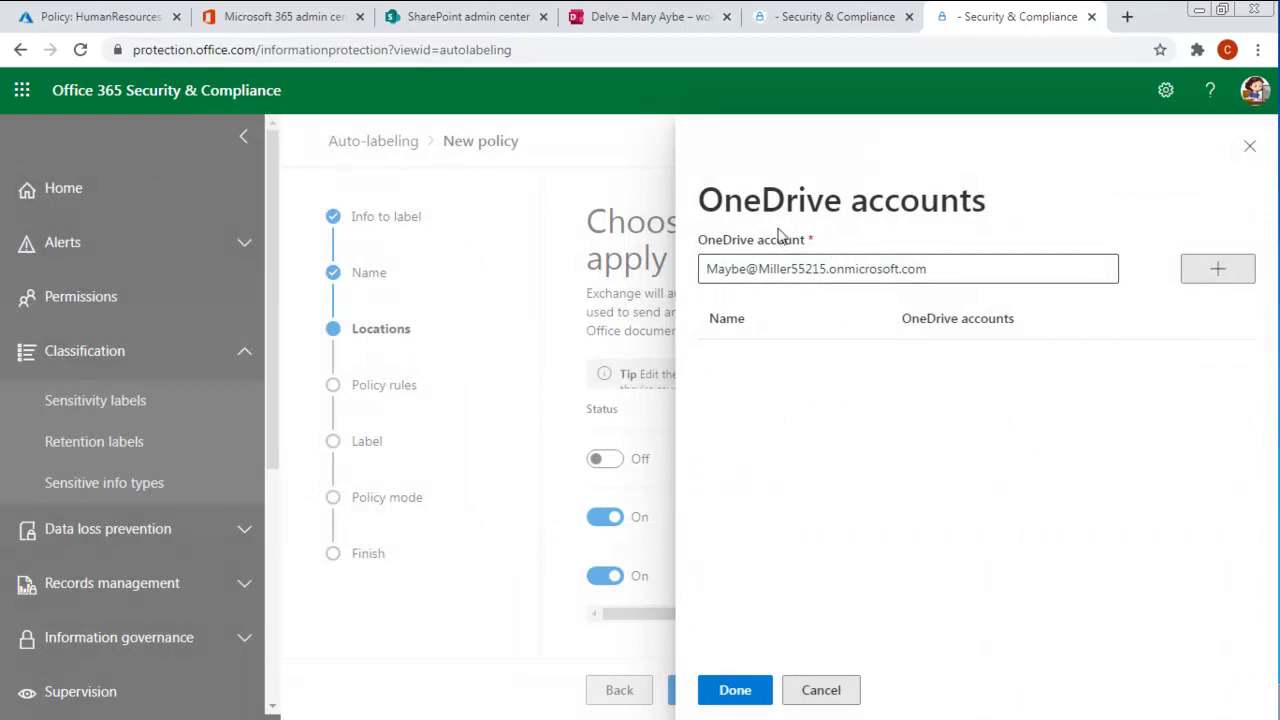
Try to add a OneDrive account by user name alone, first the same user's and then "trainer".
drag(745, 269, 952, 269)
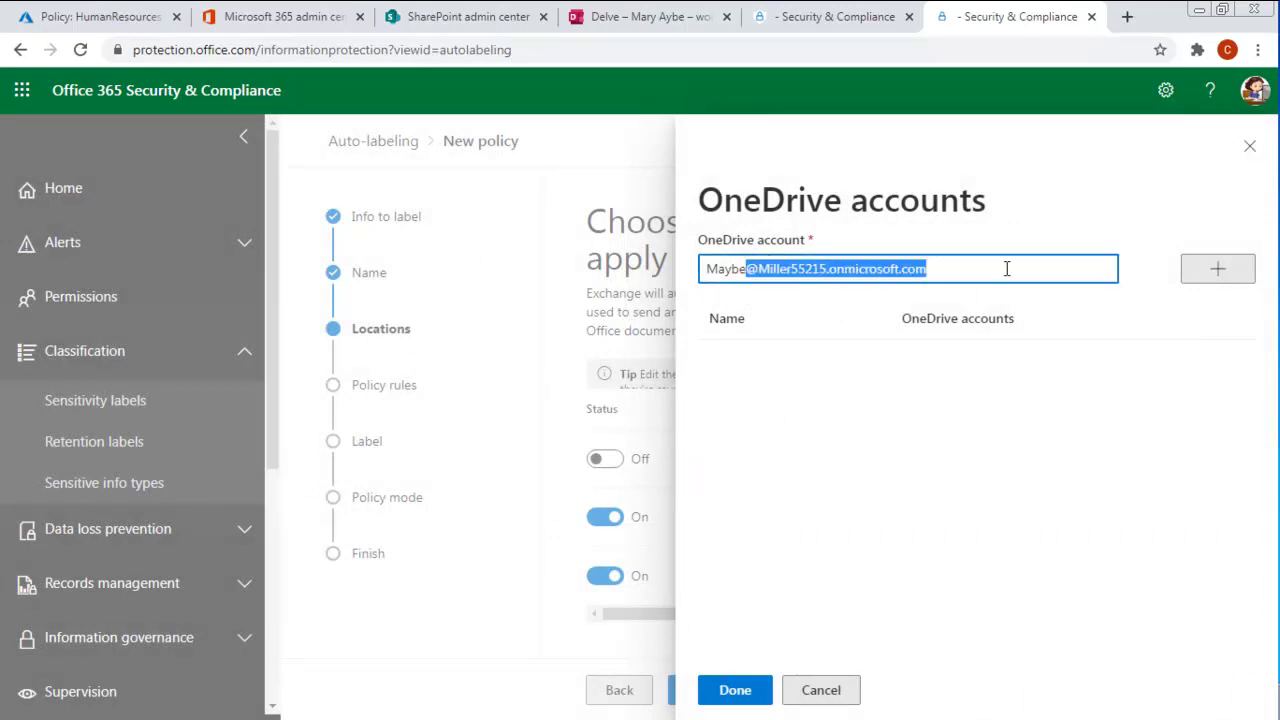
key(BackSpace)
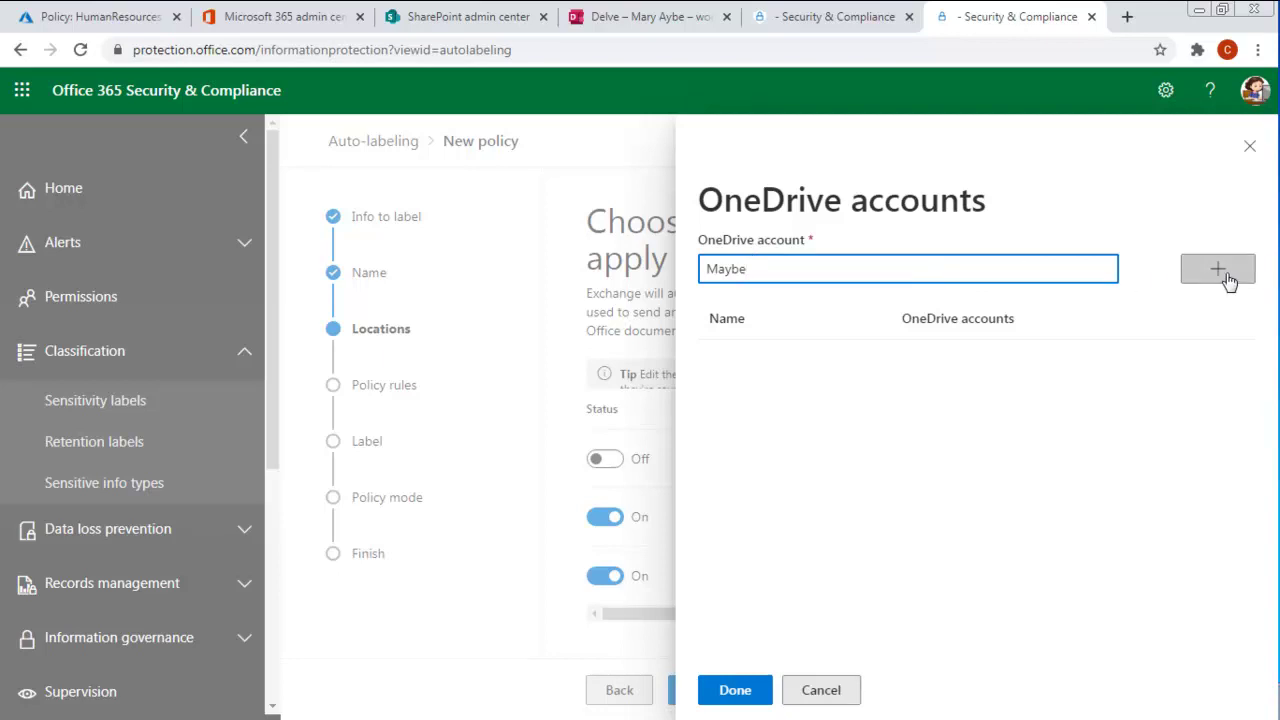
click(1218, 270)
click(700, 485)
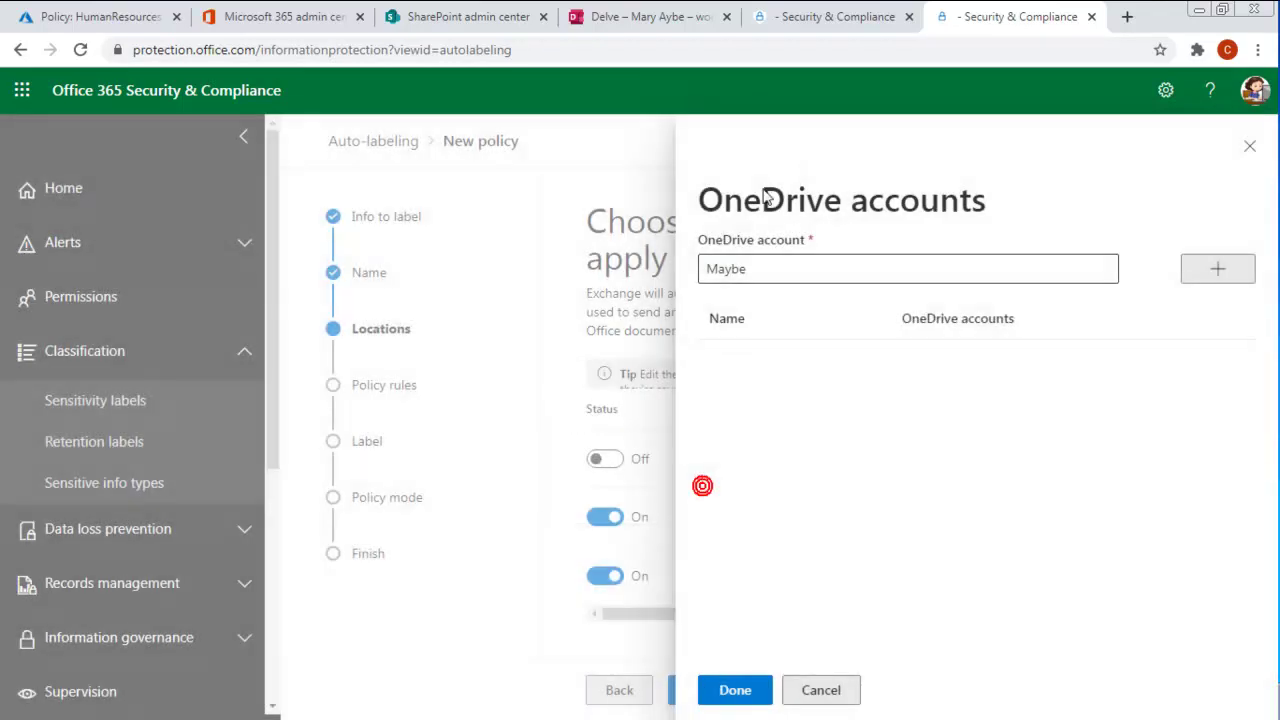
click(770, 269)
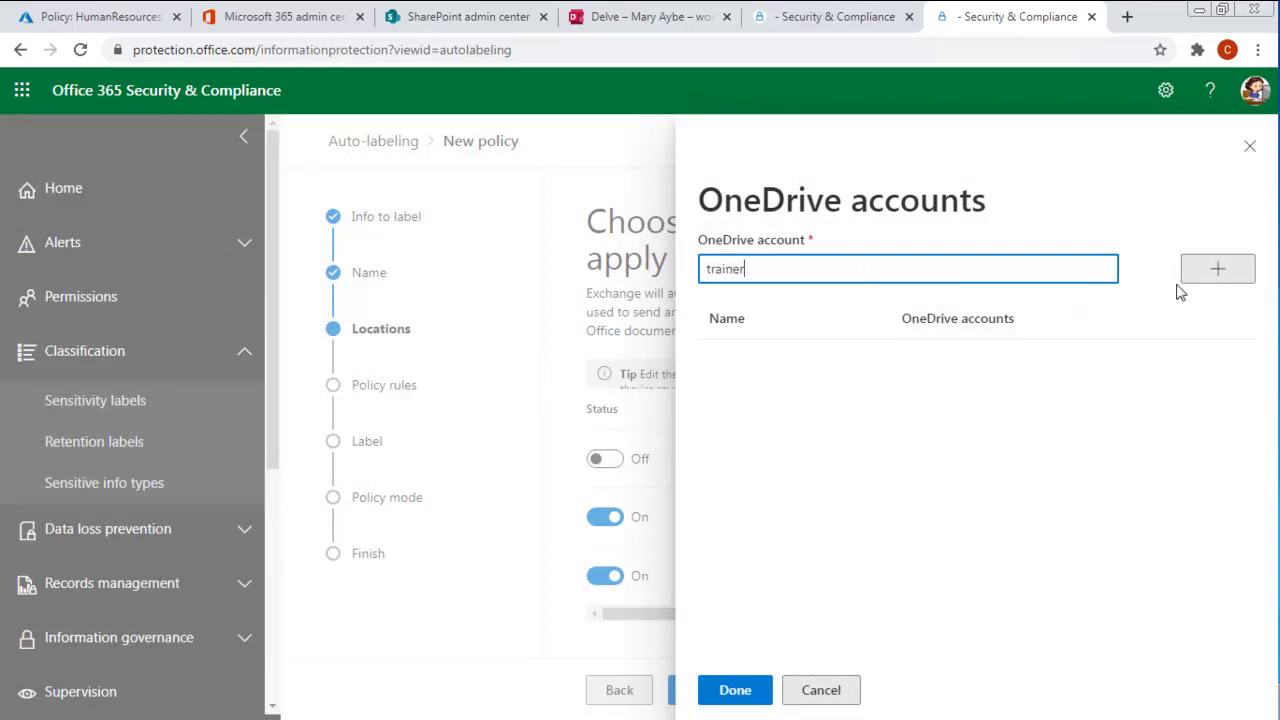
click(1205, 268)
click(698, 487)
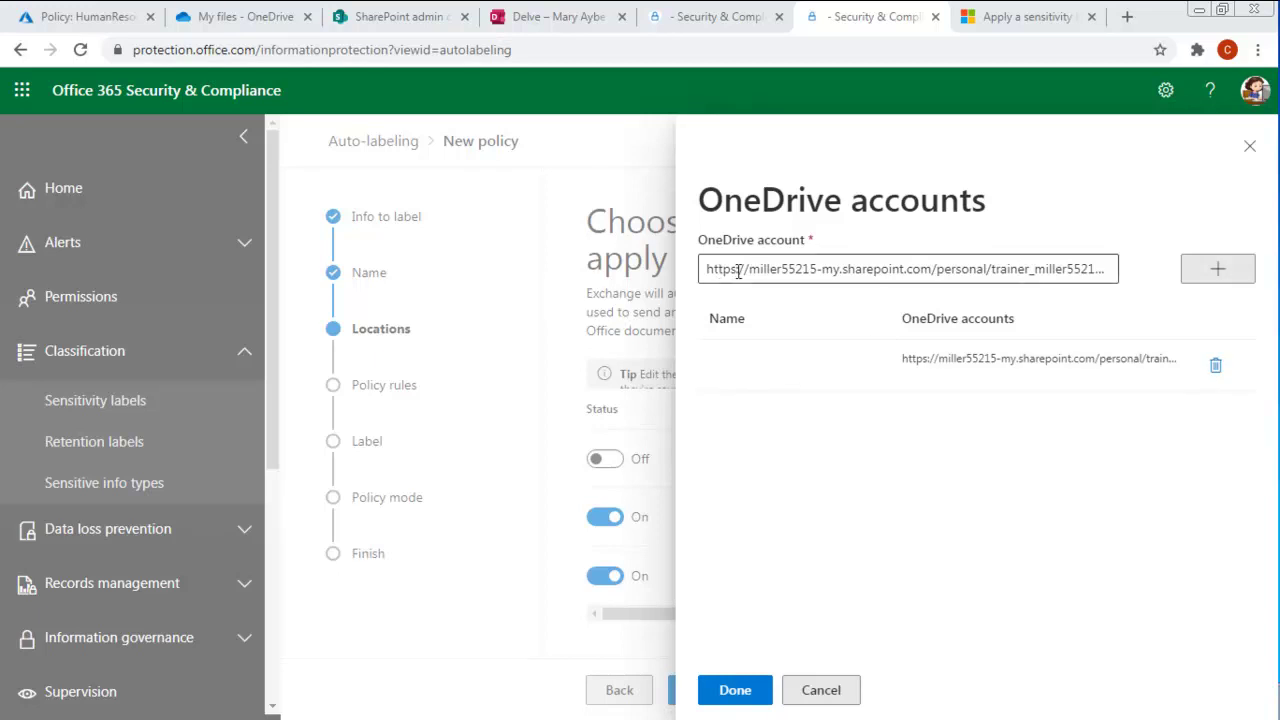
Check the full OneDrive URL of the trainer account, ending in /_layouts/15/onedrive.aspx, and confirm the account selection.
drag(705, 269, 1080, 271)
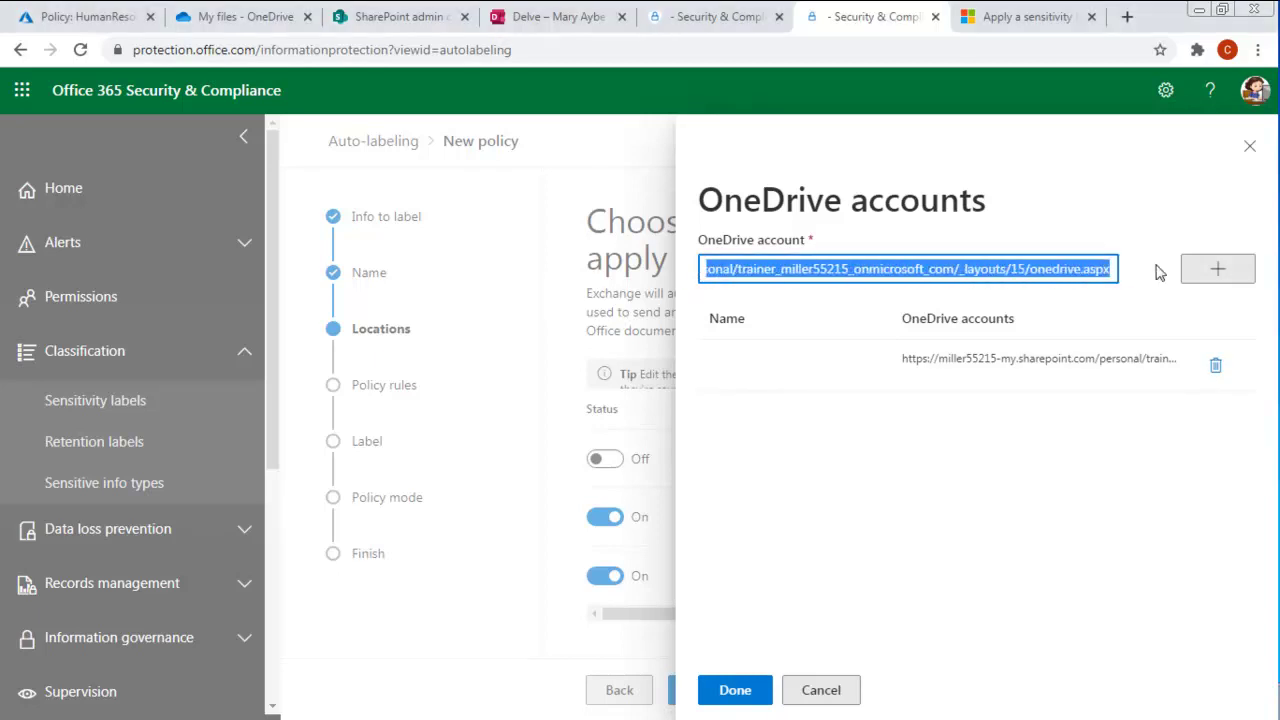
click(1086, 184)
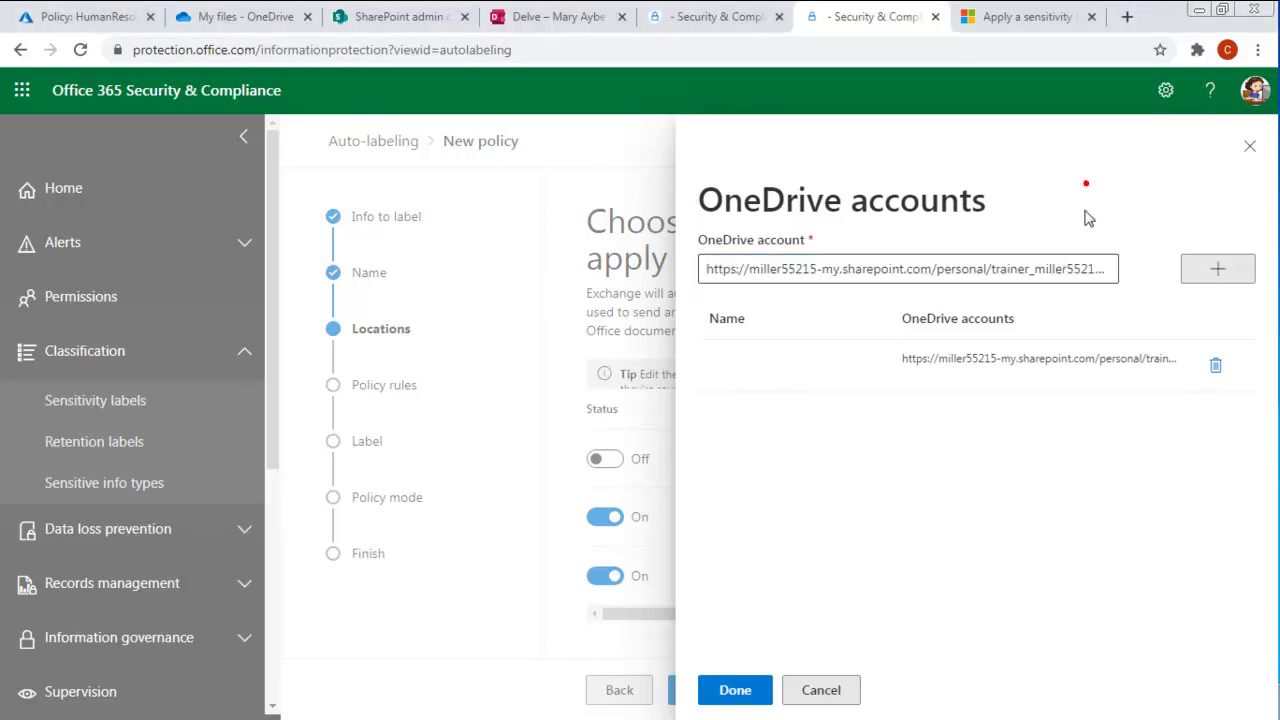
click(733, 690)
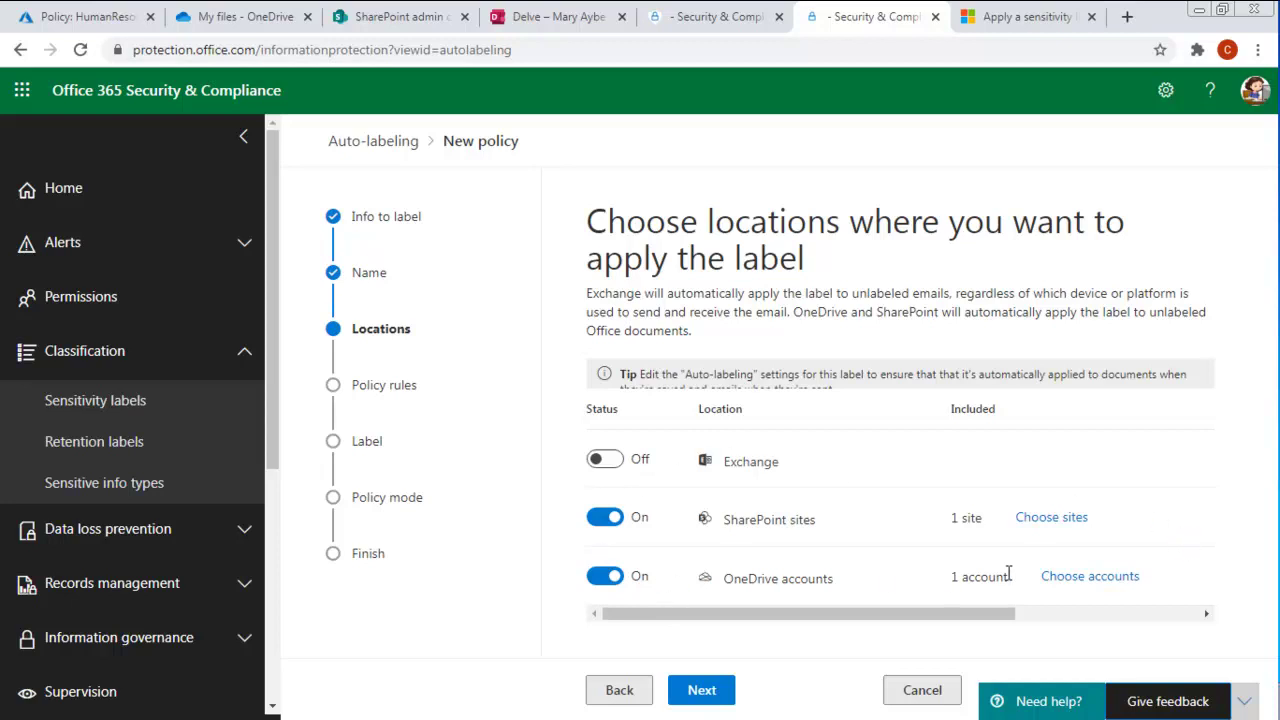
Reopen the OneDrive account selection and enter the trainer's OneDrive URL with the user name replaced by the second user's.
click(1090, 576)
click(762, 269)
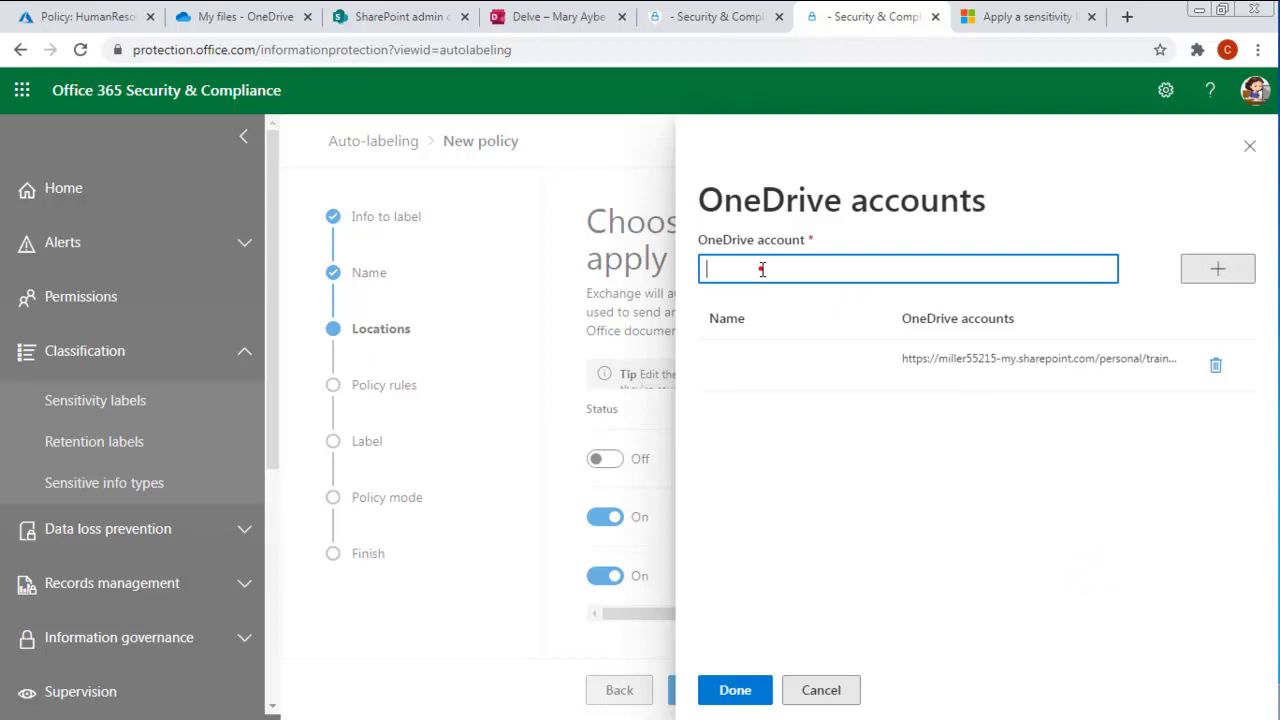
key(ctrl+v)
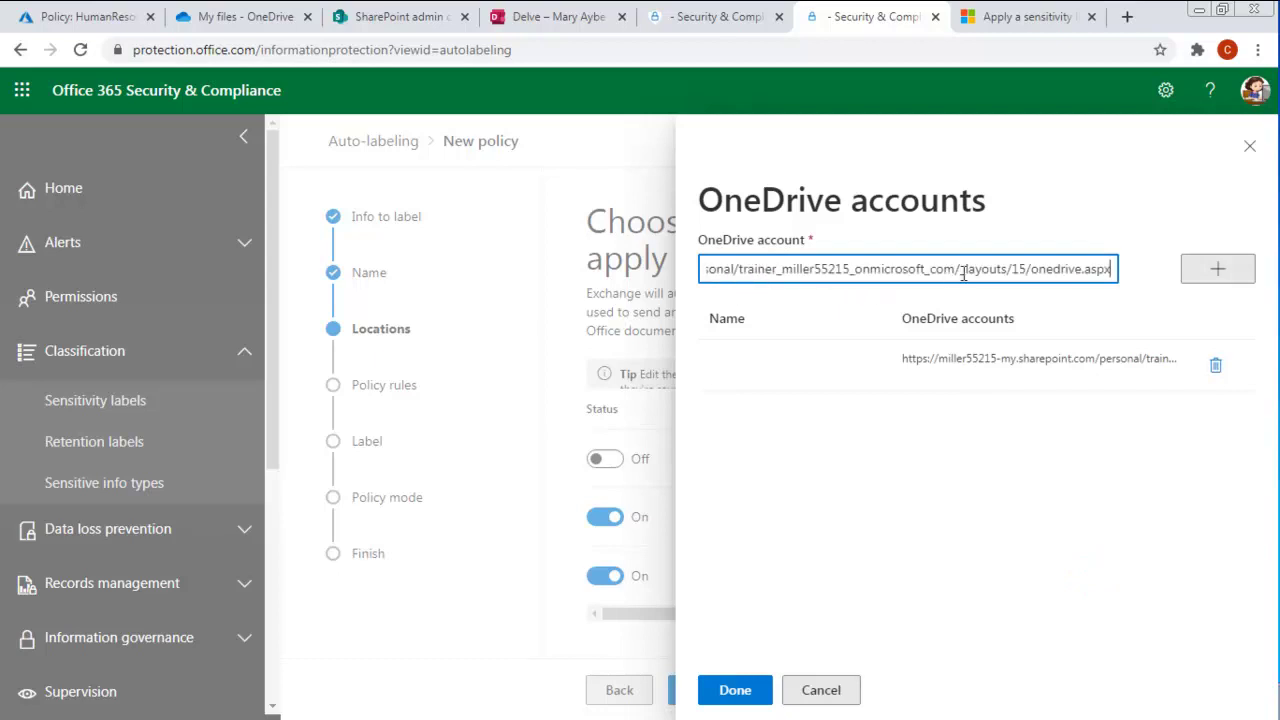
click(778, 269)
key(BackSpace)
key(BackSpace)
key(BackSpace)
key(BackSpace)
key(BackSpace)
key(BackSpace)
key(BackSpace)
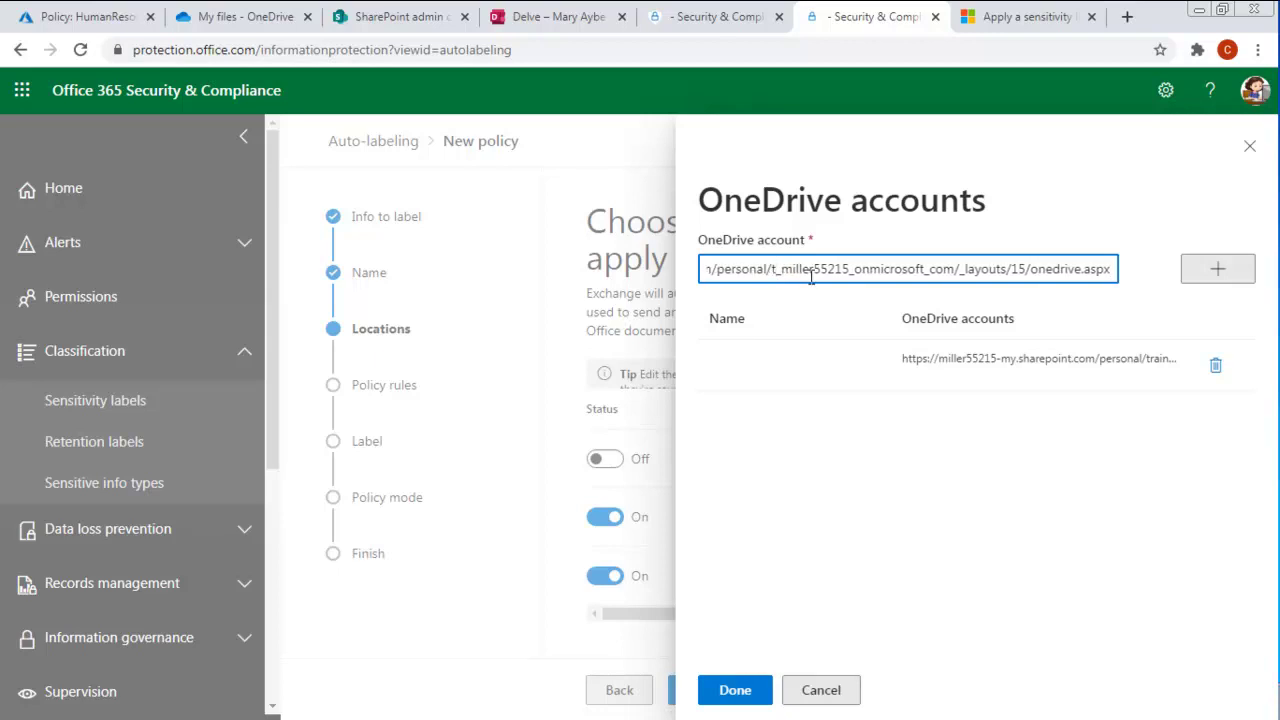
text(maybe)
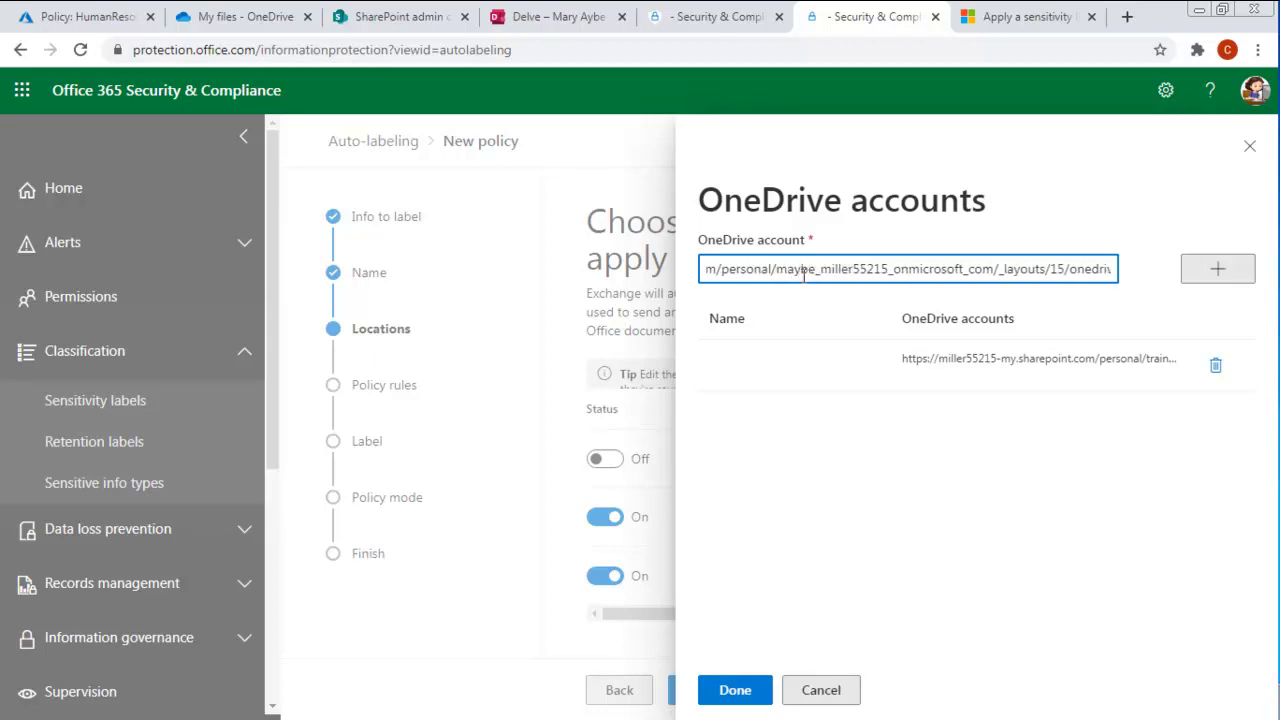
Review the edited OneDrive URL from start to end, add it as a second account and confirm the selection.
click(763, 270)
key(Left)
key(Left)
key(Left)
key(Left)
key(Left)
key(Left)
key(Left)
key(Left)
key(Left)
key(Left)
key(Left)
key(Left)
key(Left)
key(Left)
key(Left)
key(Left)
key(Left)
key(Left)
key(Left)
key(Left)
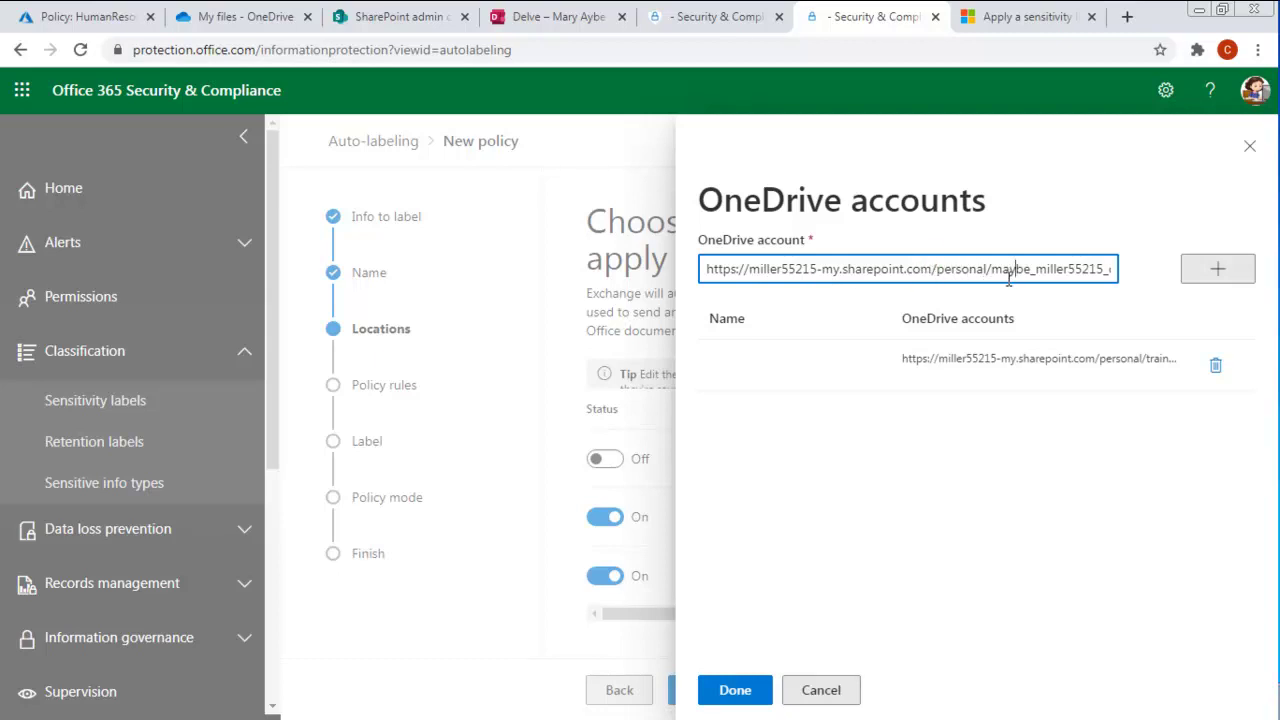
key(Right)
key(Right)
key(Right)
key(Right)
key(Right)
key(Right)
key(Right)
key(Right)
key(Right)
key(Right)
key(Right)
key(Right)
key(Right)
key(Right)
key(Right)
key(Right)
key(Right)
key(Right)
key(Right)
key(Right)
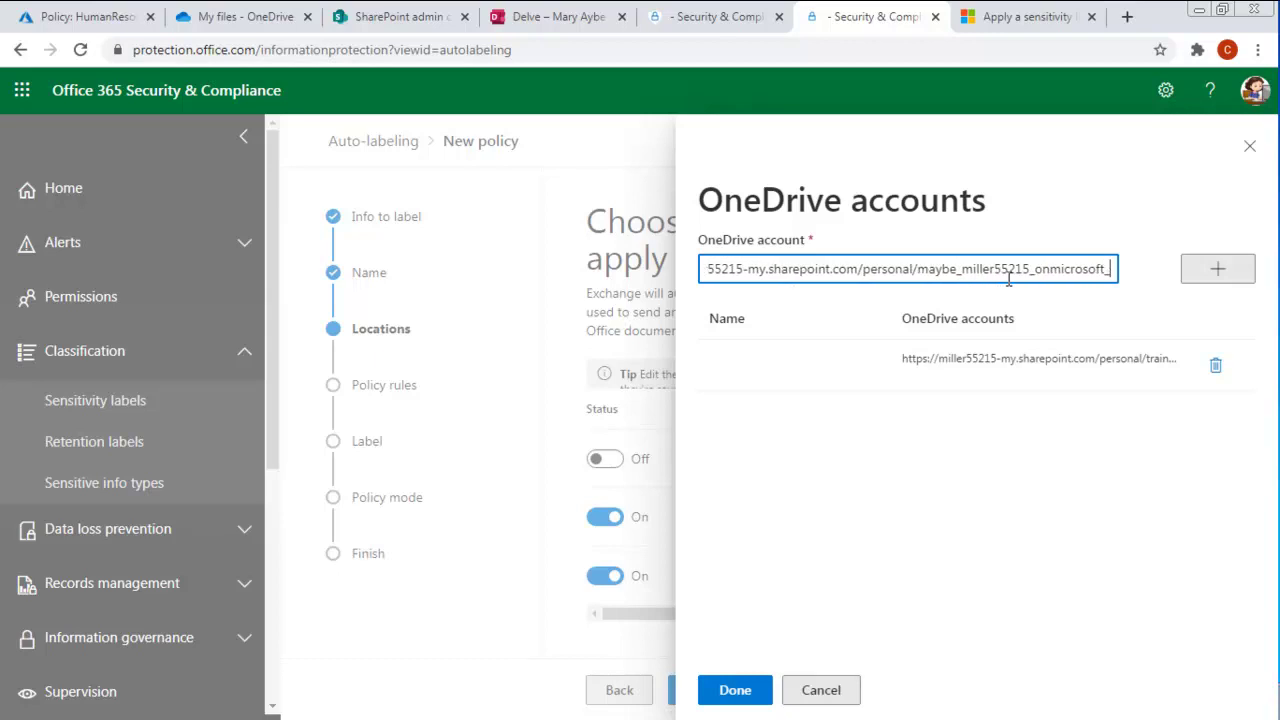
key(Right)
key(Right)
key(Right)
key(Right)
key(Right)
key(Right)
key(Right)
key(Right)
key(Right)
key(Right)
key(Right)
key(Right)
key(Right)
key(Right)
key(Right)
key(Right)
key(Right)
key(Right)
key(Right)
key(Right)
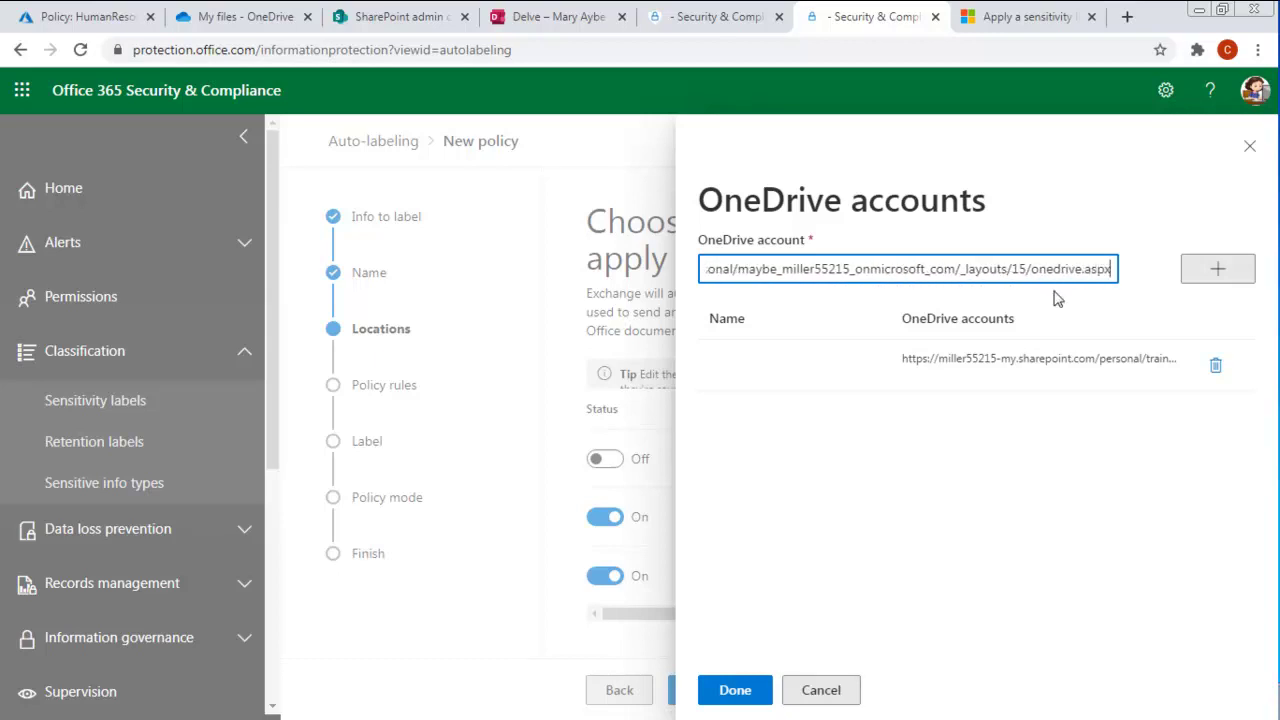
click(1217, 268)
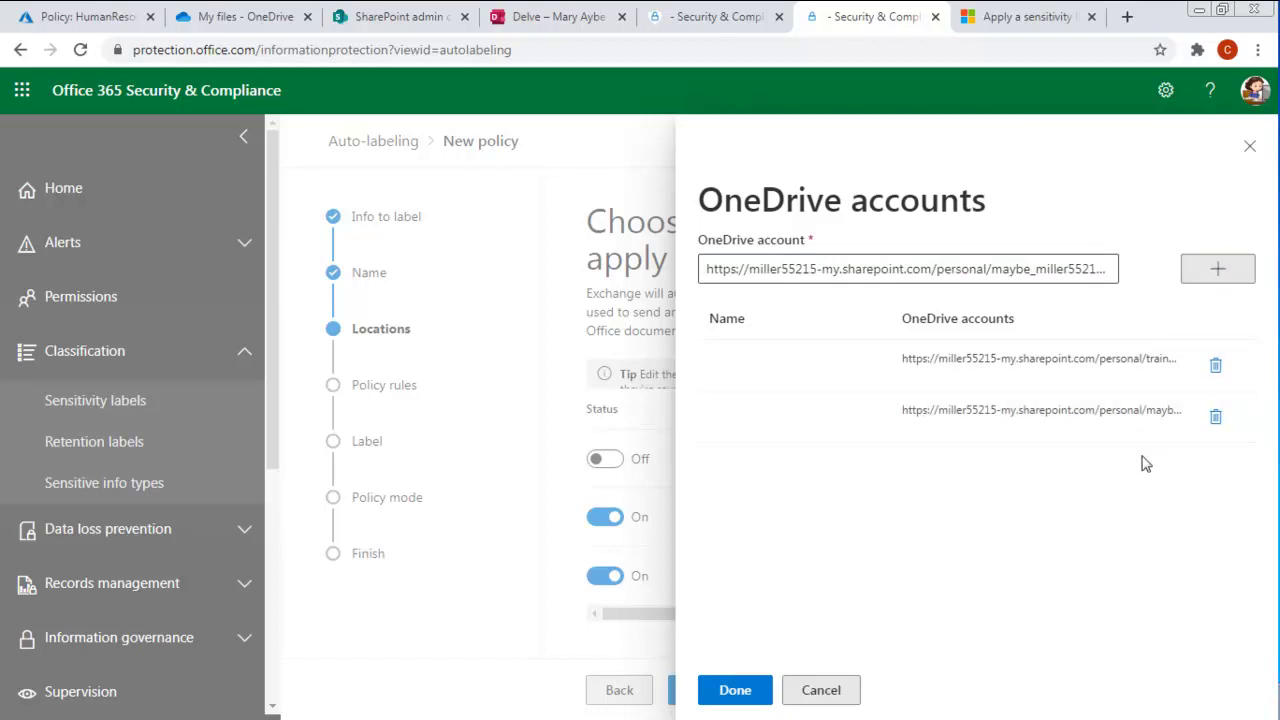
click(742, 690)
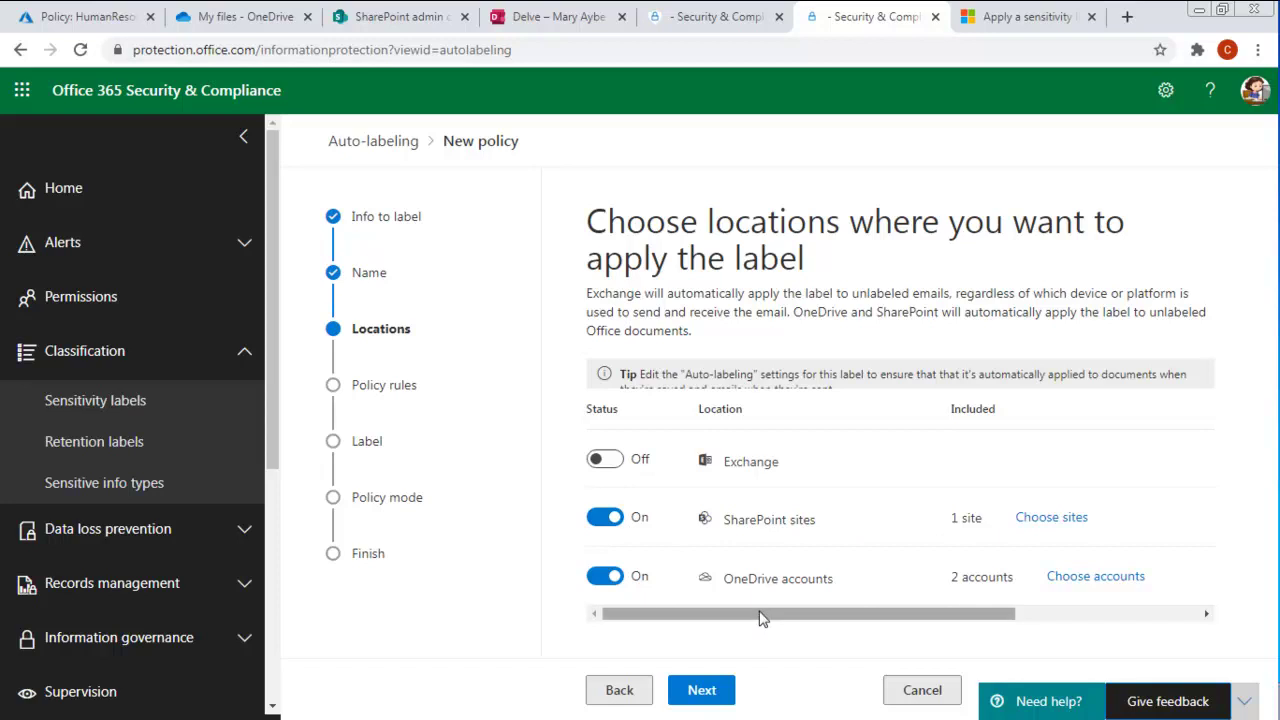
Accept the chosen locations, keep Common rules for all locations and continue to the rule definitions.
drag(760, 612, 824, 614)
click(700, 689)
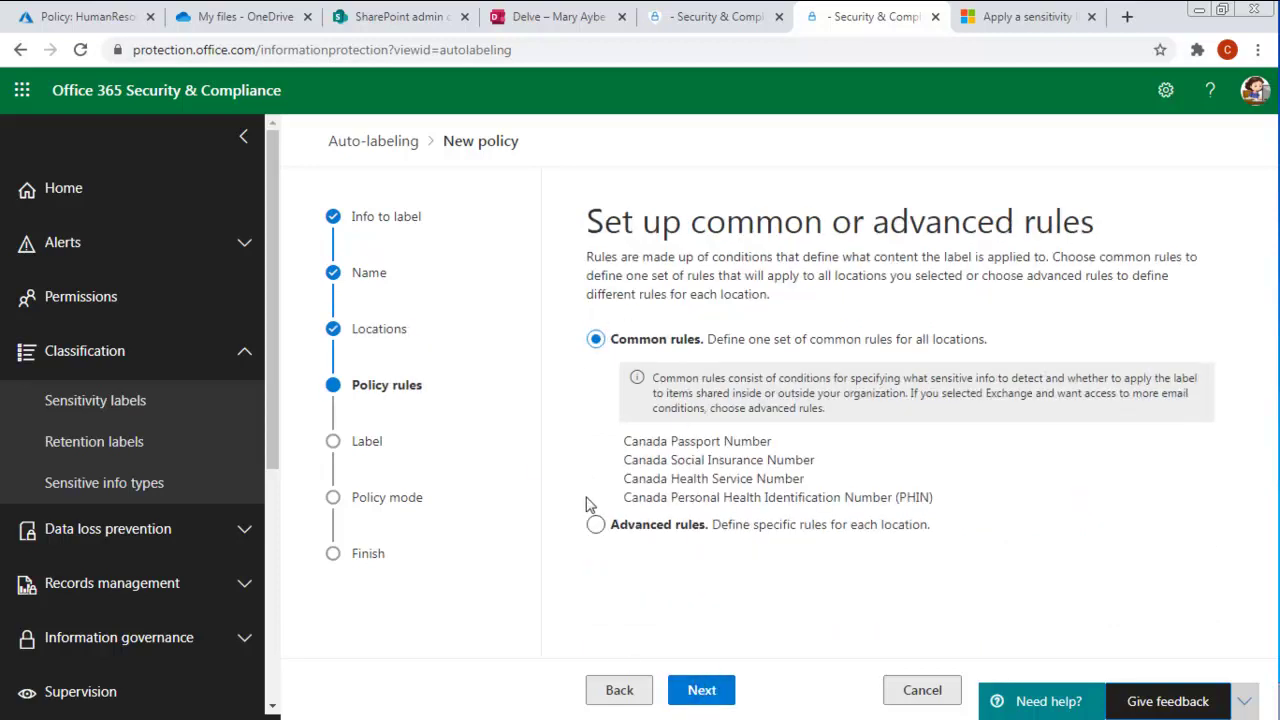
click(771, 448)
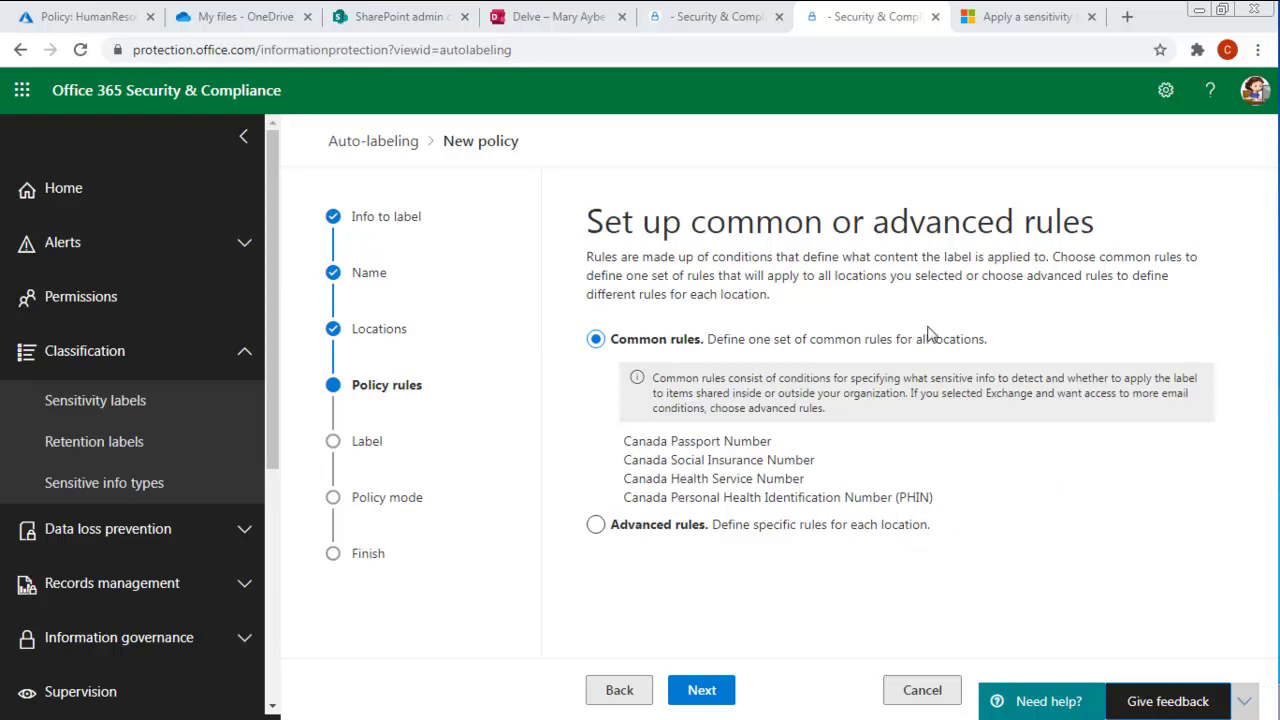
click(700, 696)
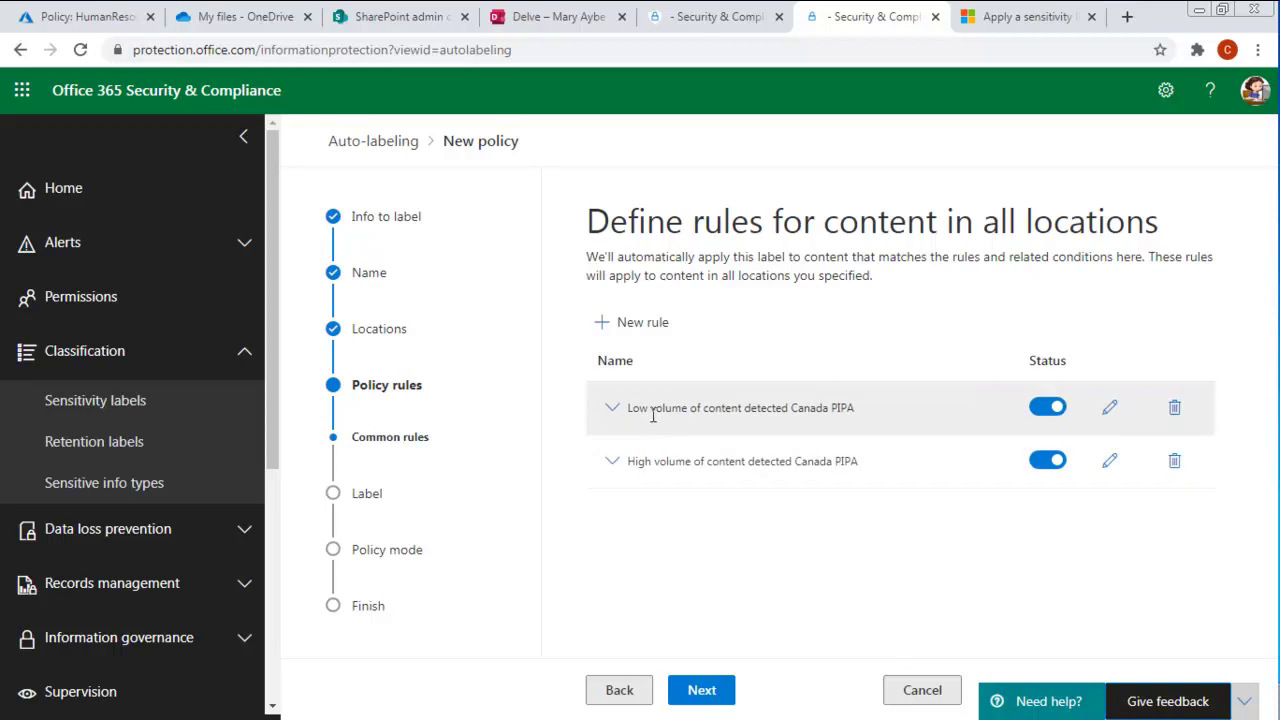
Examine the conditions of the low volume and high volume Canada PIPA rules, including their sensitive info types and sharing condition.
click(612, 410)
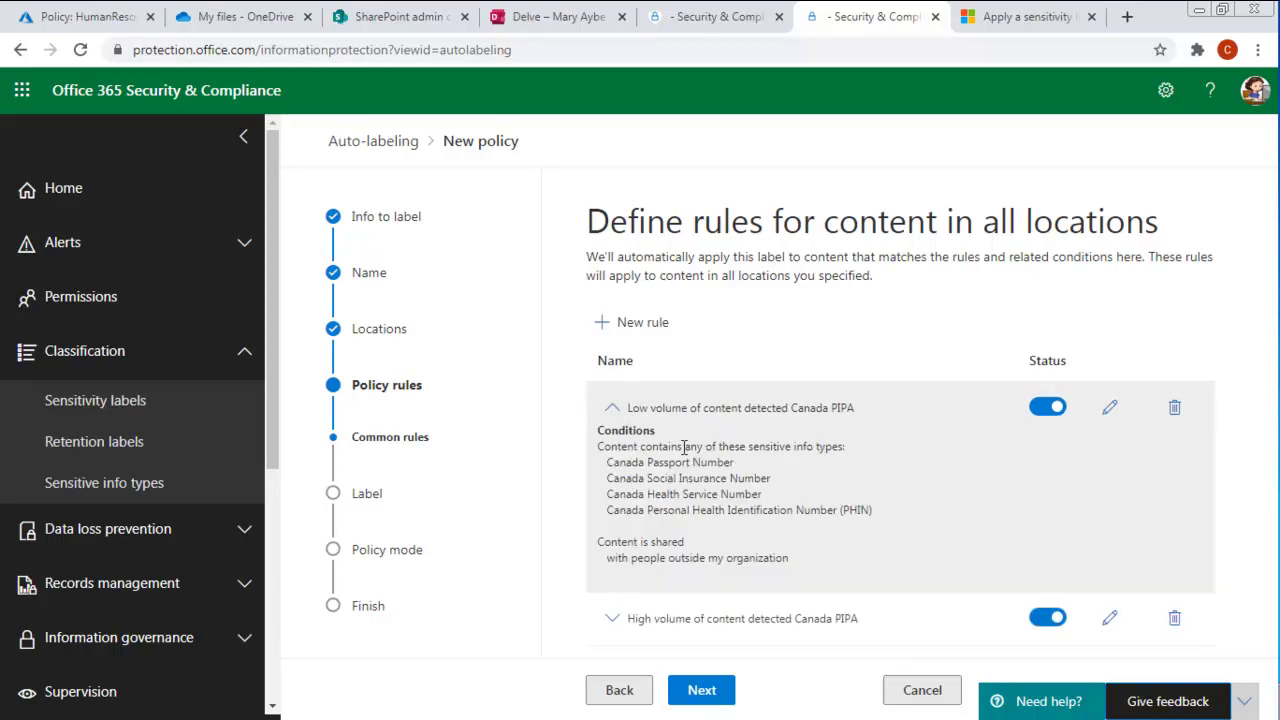
drag(684, 447, 598, 449)
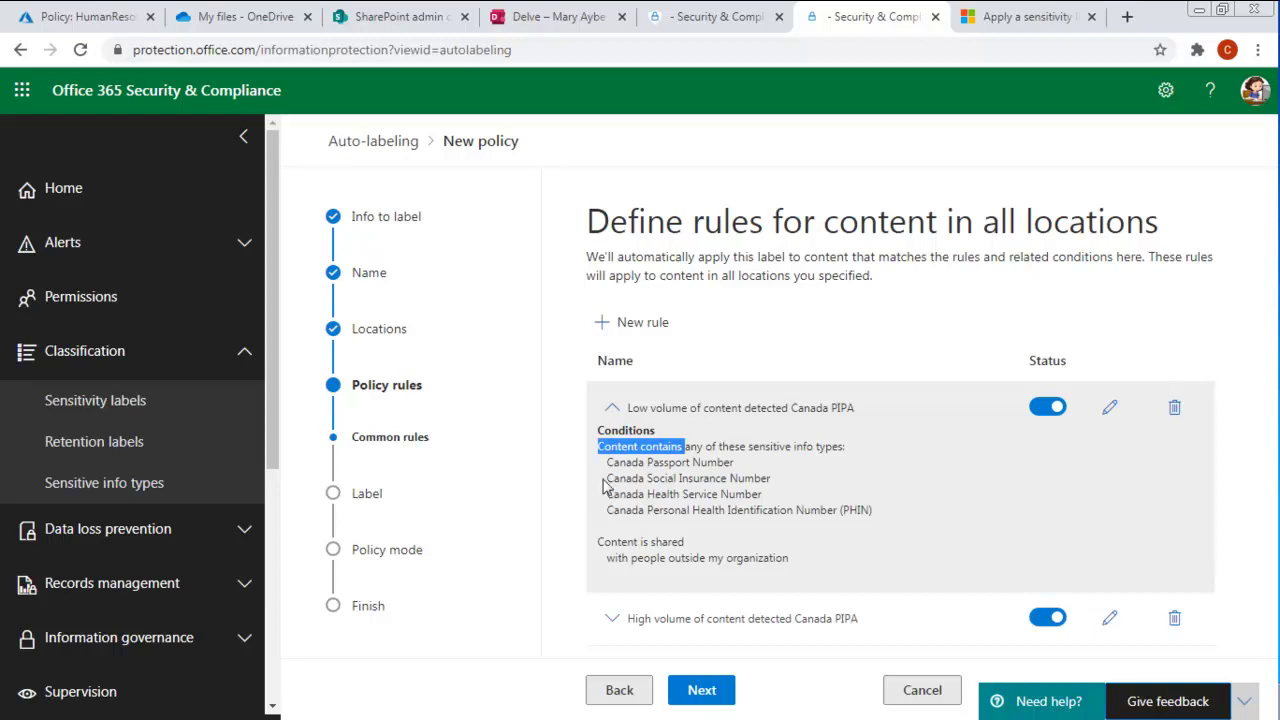
click(735, 510)
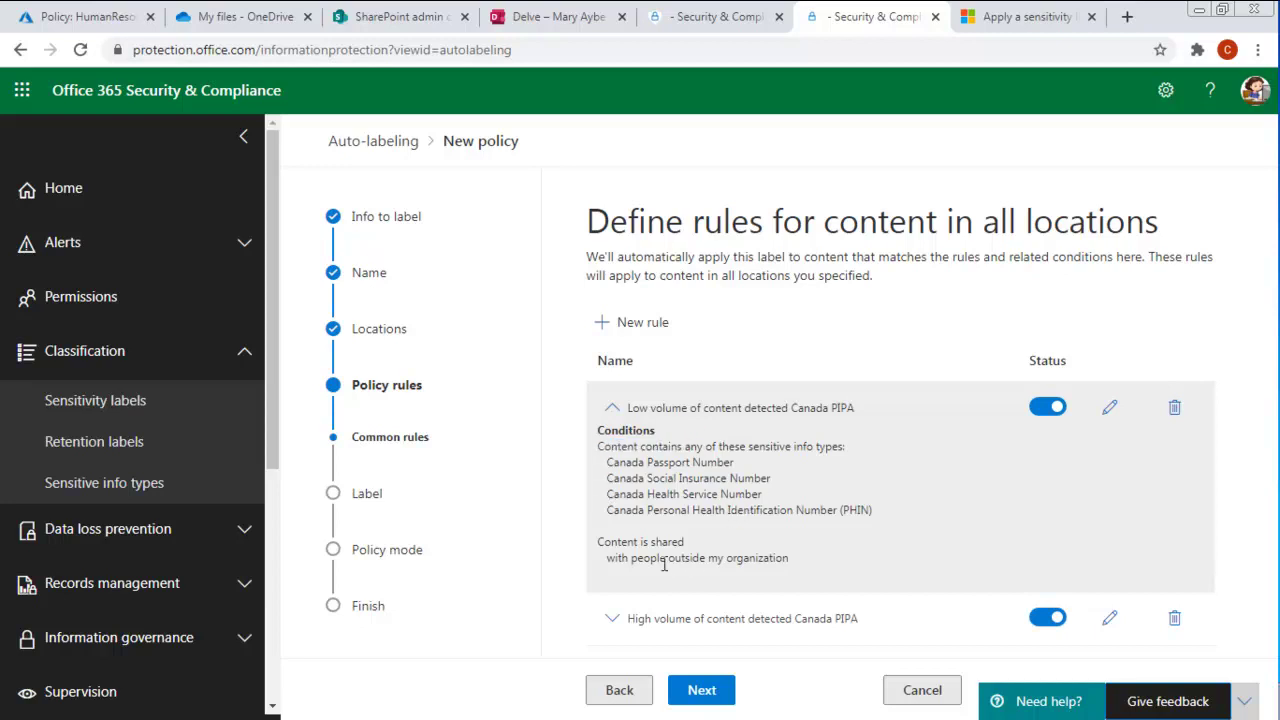
drag(643, 560, 805, 569)
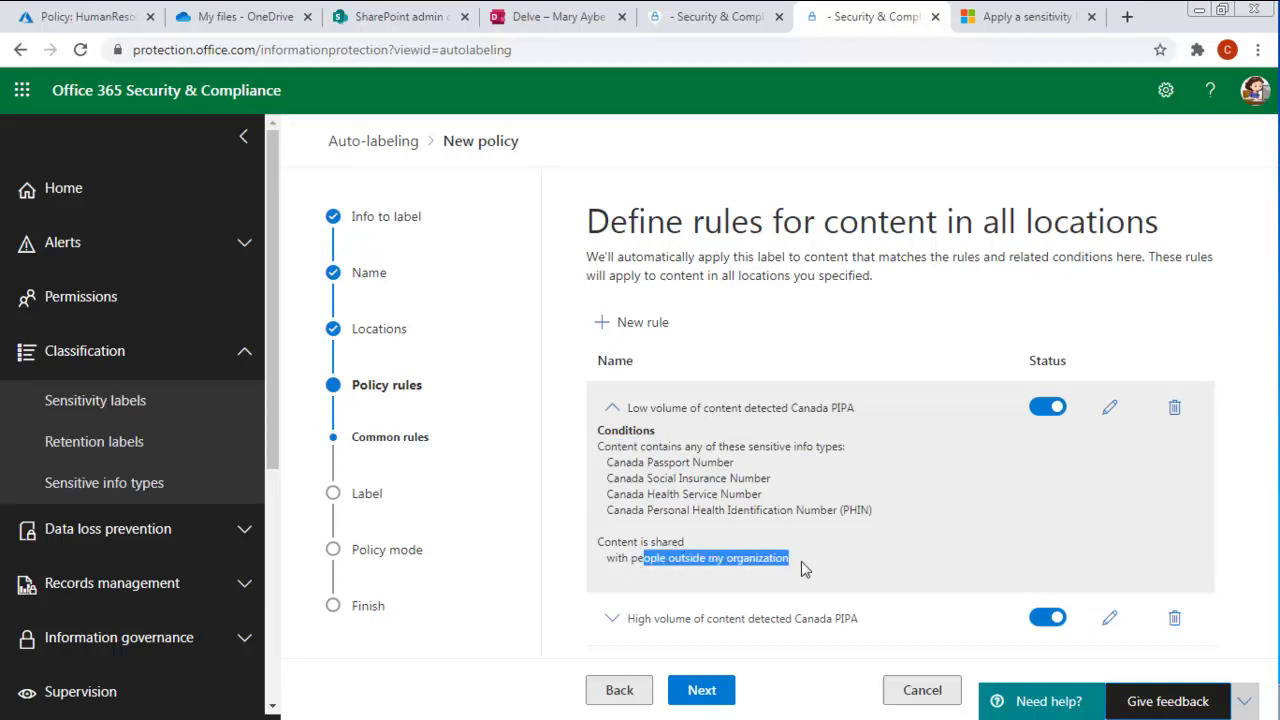
click(860, 542)
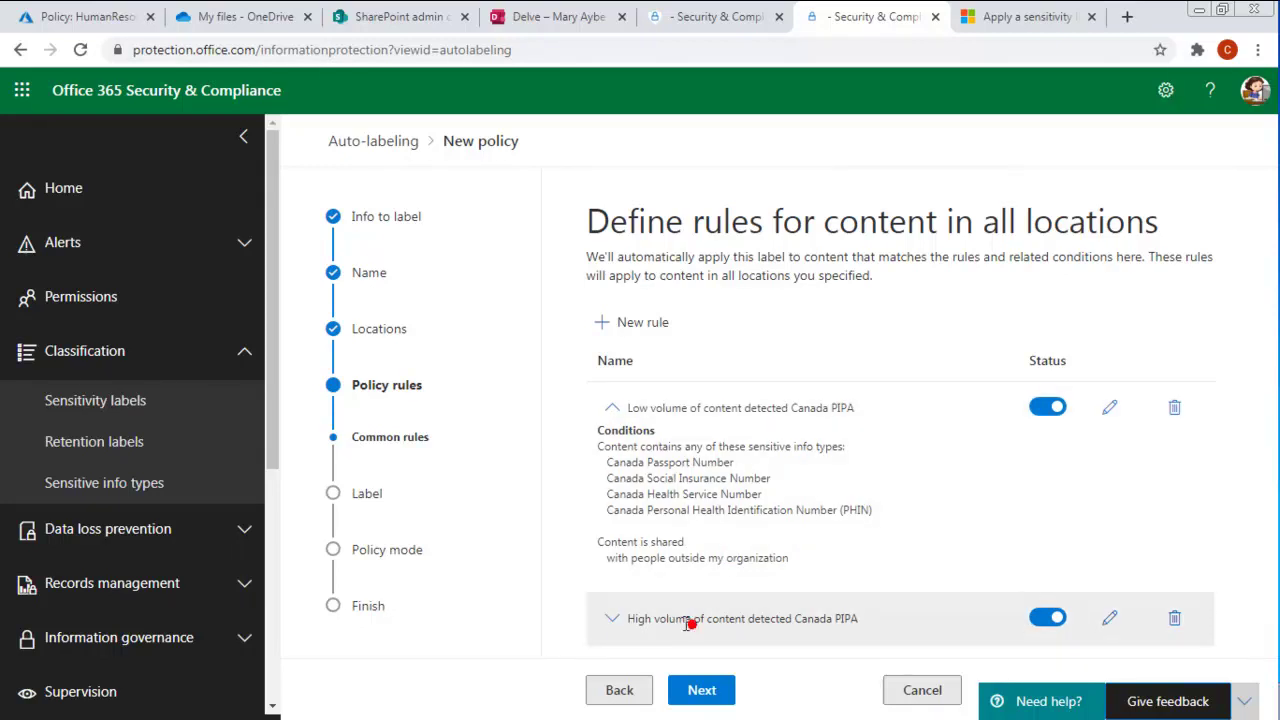
click(611, 618)
scroll(988, 447, down, 2)
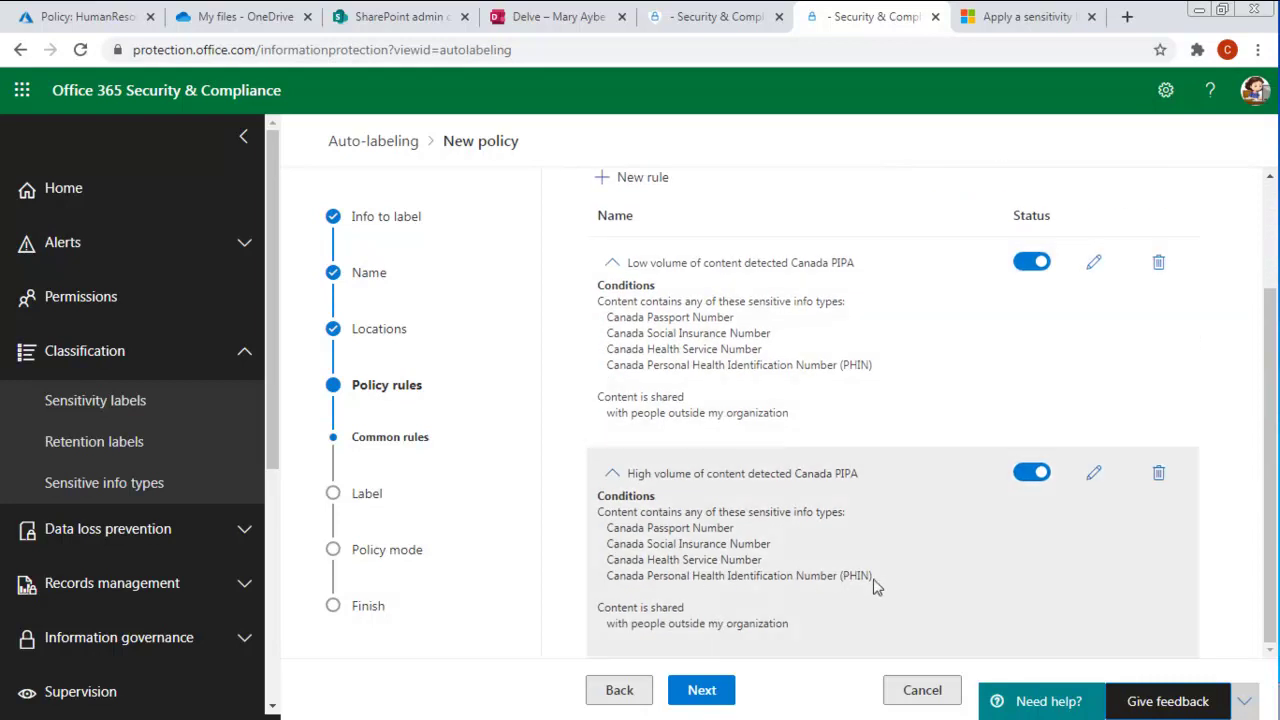
Review the high volume rule's sensitive info types and sharing condition, and accept both Canada PIPA rules for all locations.
drag(873, 583, 598, 512)
click(763, 624)
mouse_move(790, 625)
mouse_down()
mouse_move(728, 624)
mouse_move(612, 590)
mouse_up()
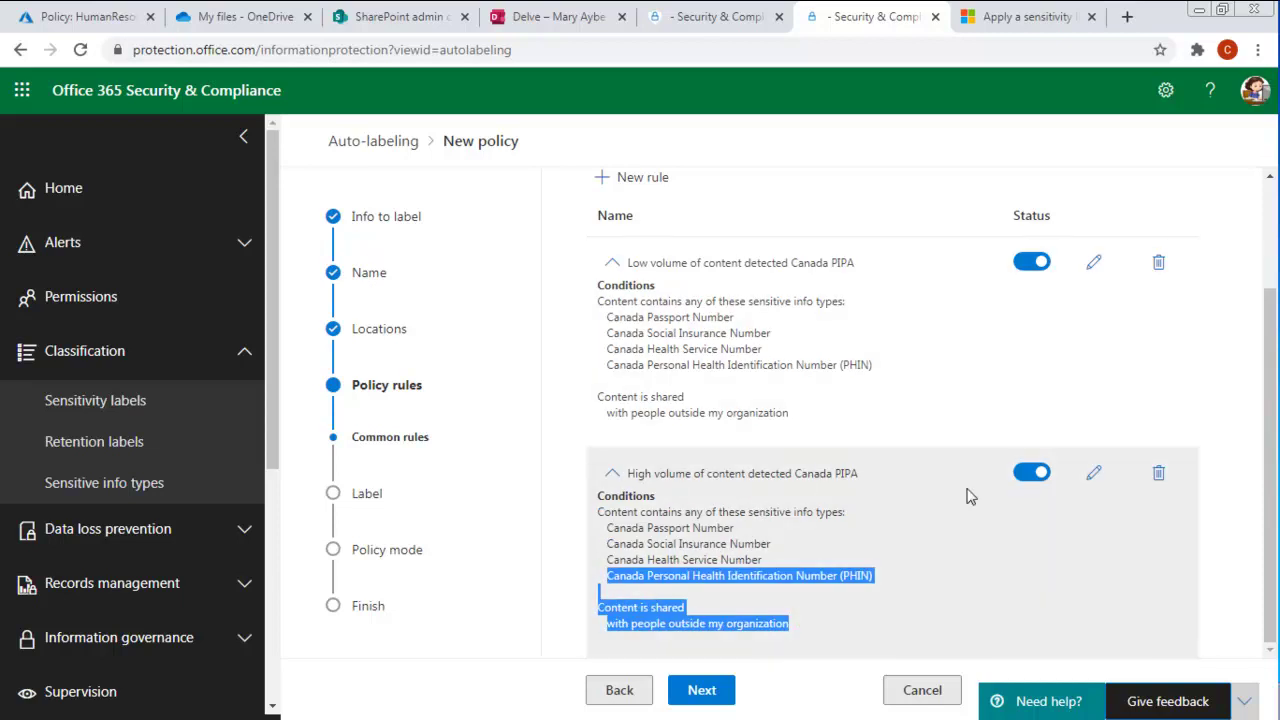
scroll(966, 491, up, 2)
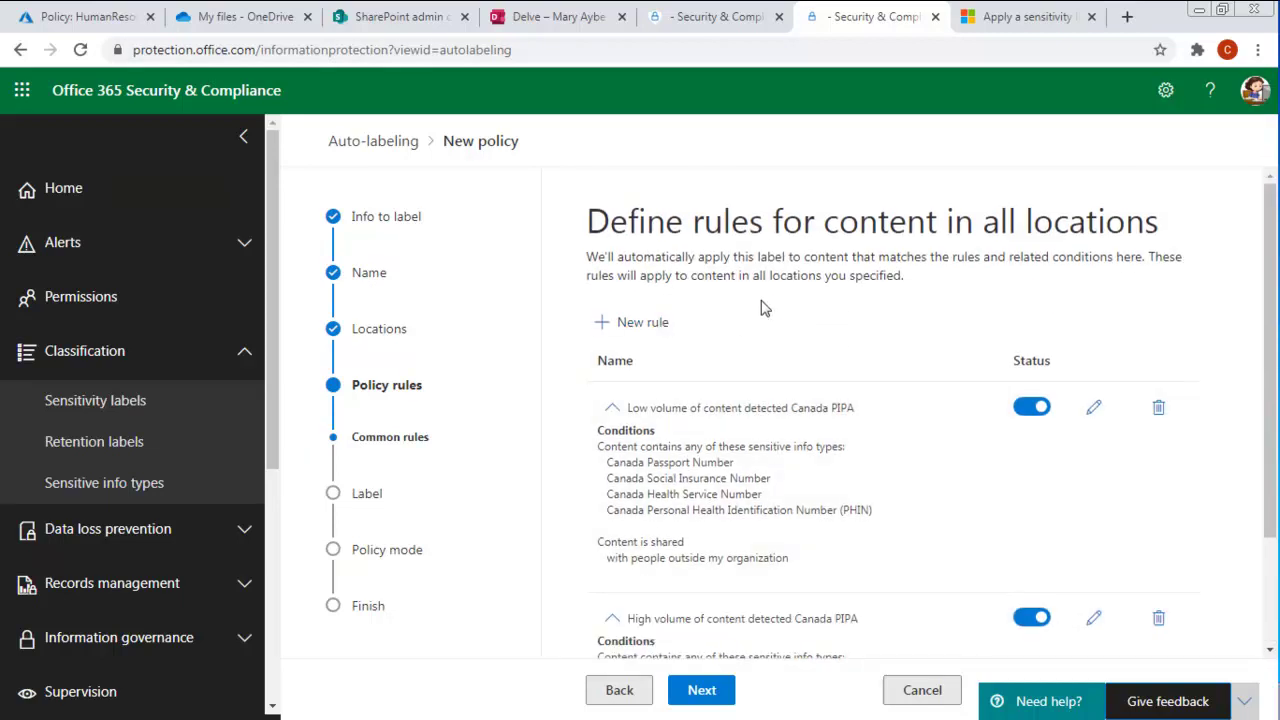
click(786, 319)
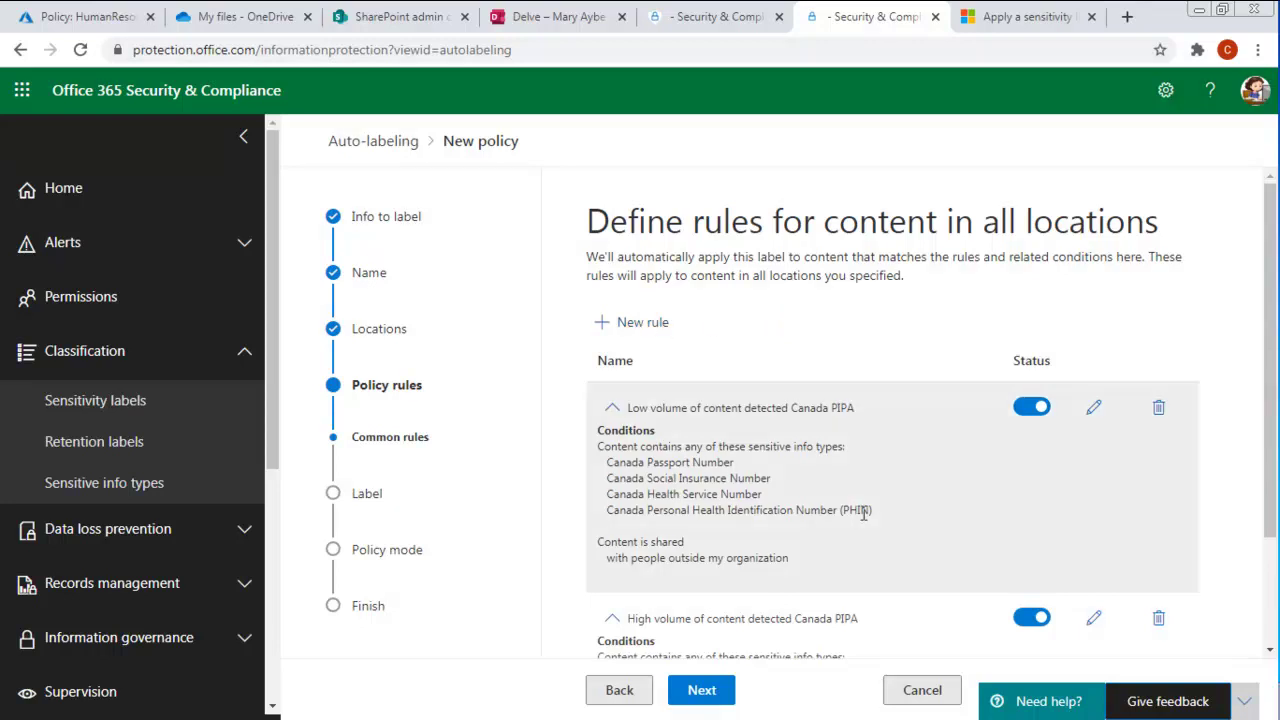
click(724, 690)
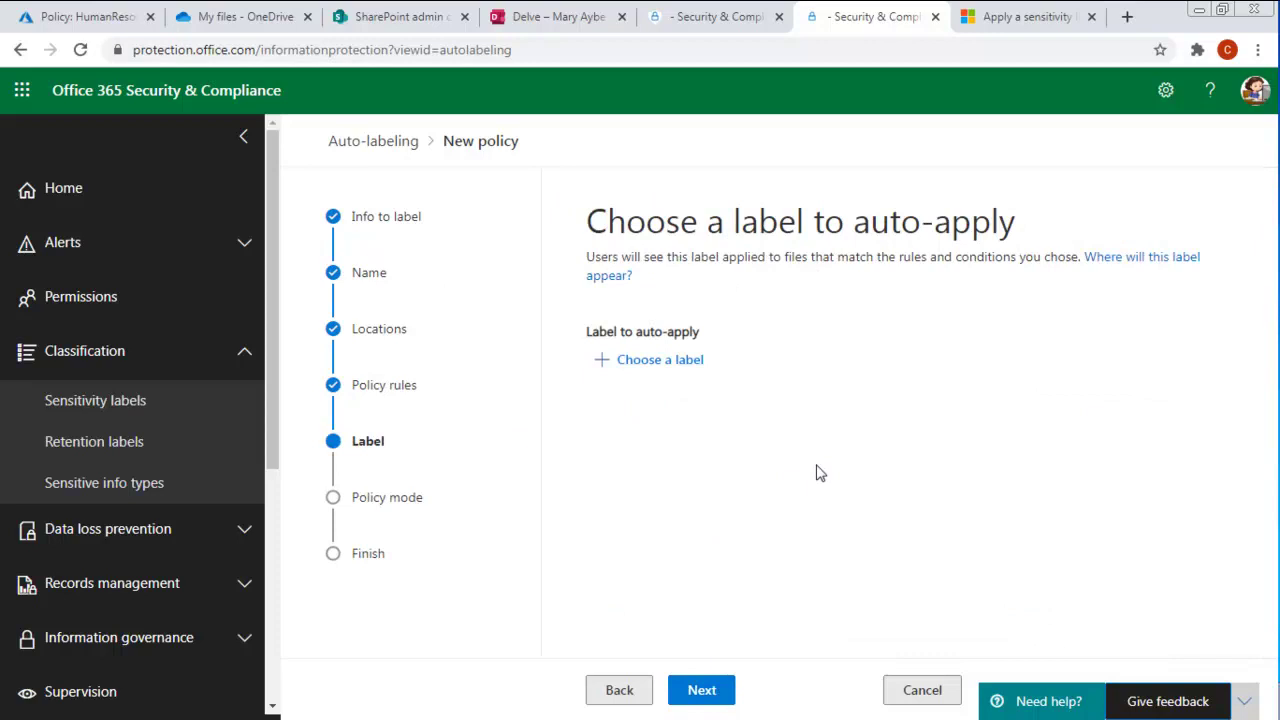
Choose Confidential as the sensitivity label to auto-apply and continue to the policy mode.
click(672, 364)
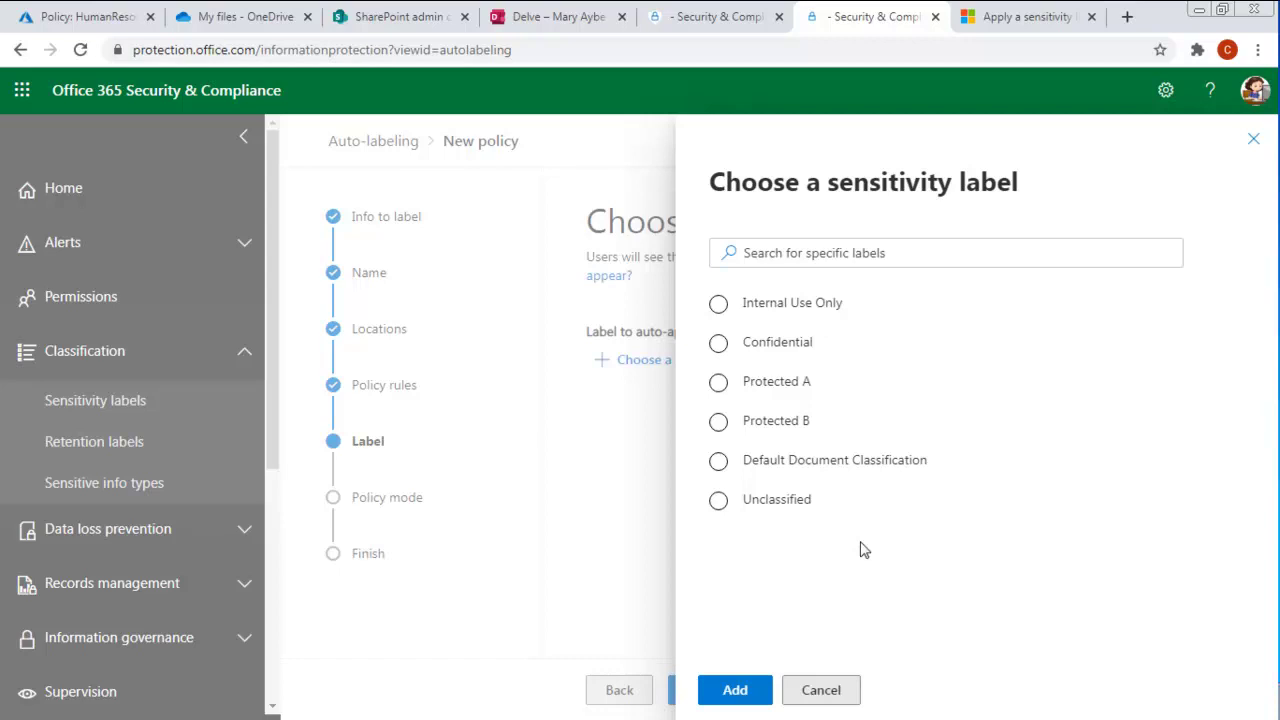
click(719, 342)
click(735, 690)
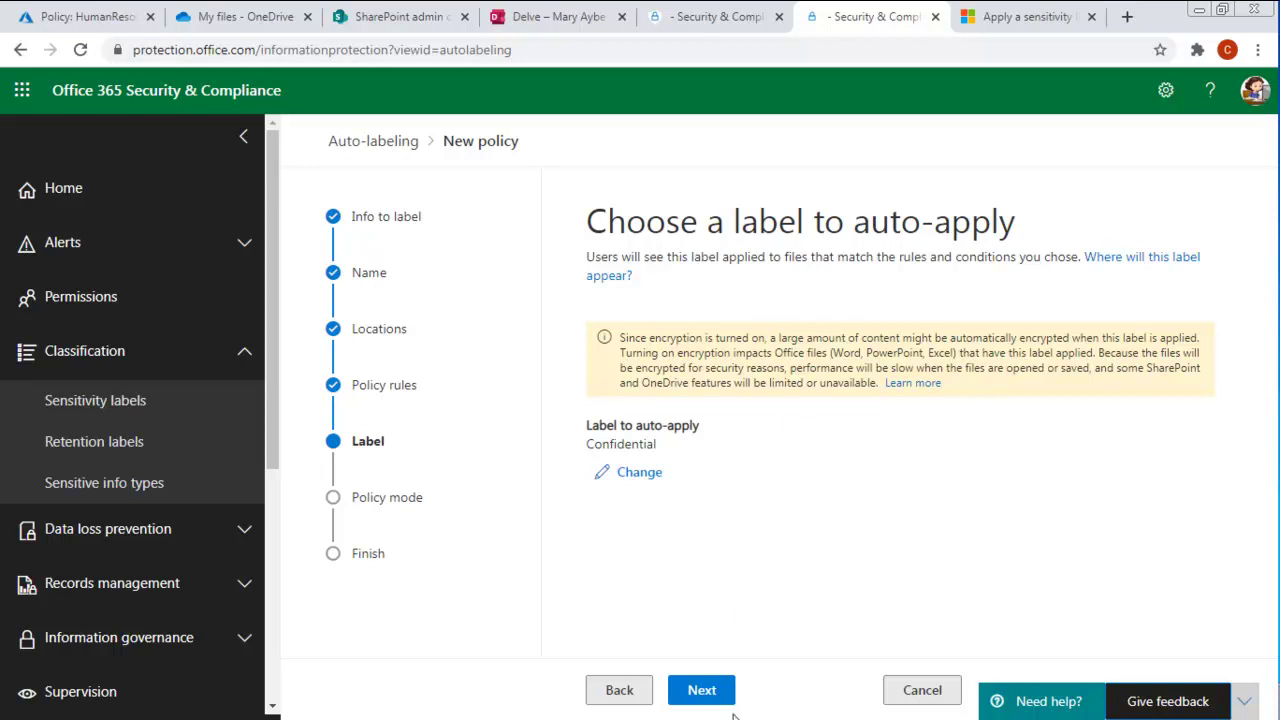
click(700, 690)
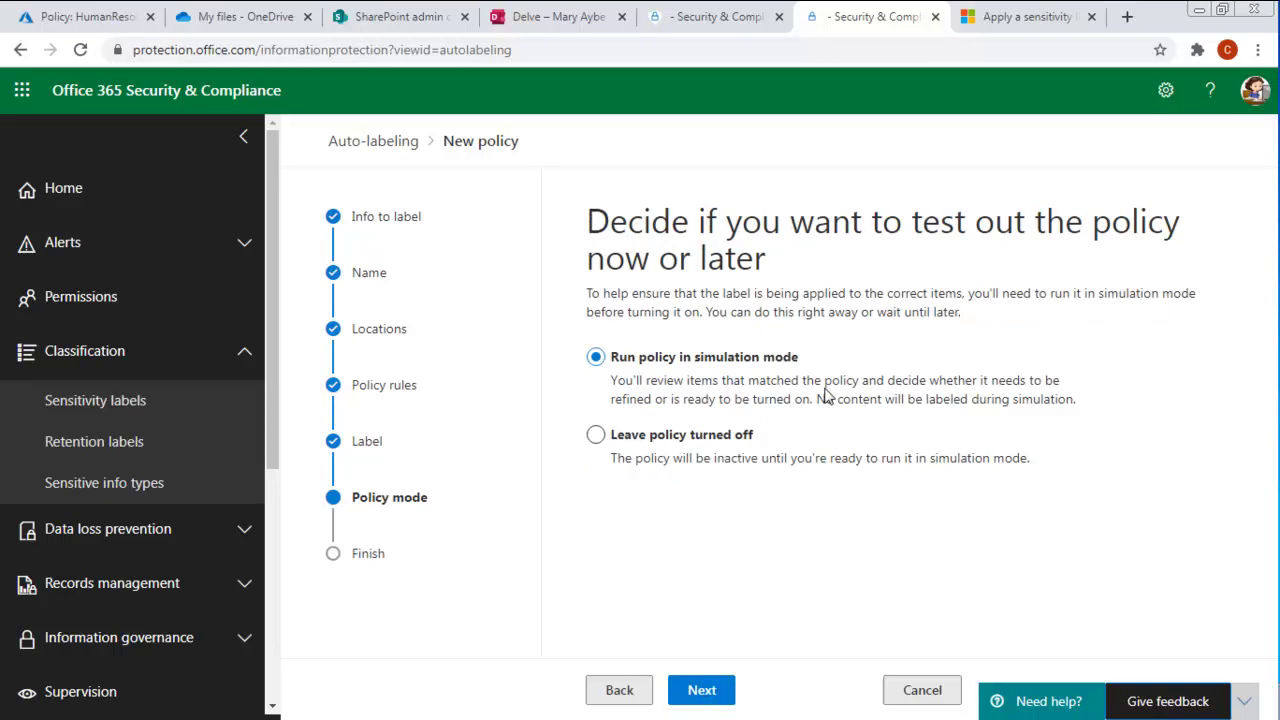
Keep the policy in simulation mode and review its full summary, from policy name and label to locations, rules and mode.
click(702, 691)
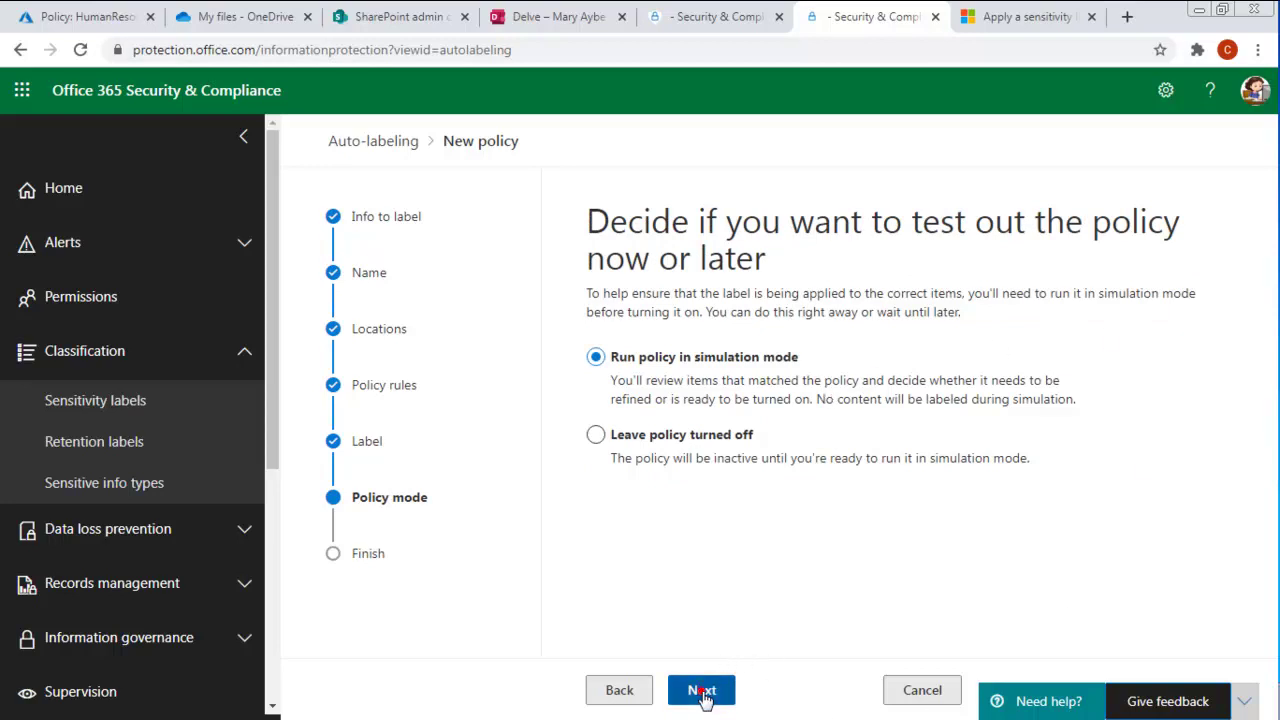
scroll(900, 430, down, 3)
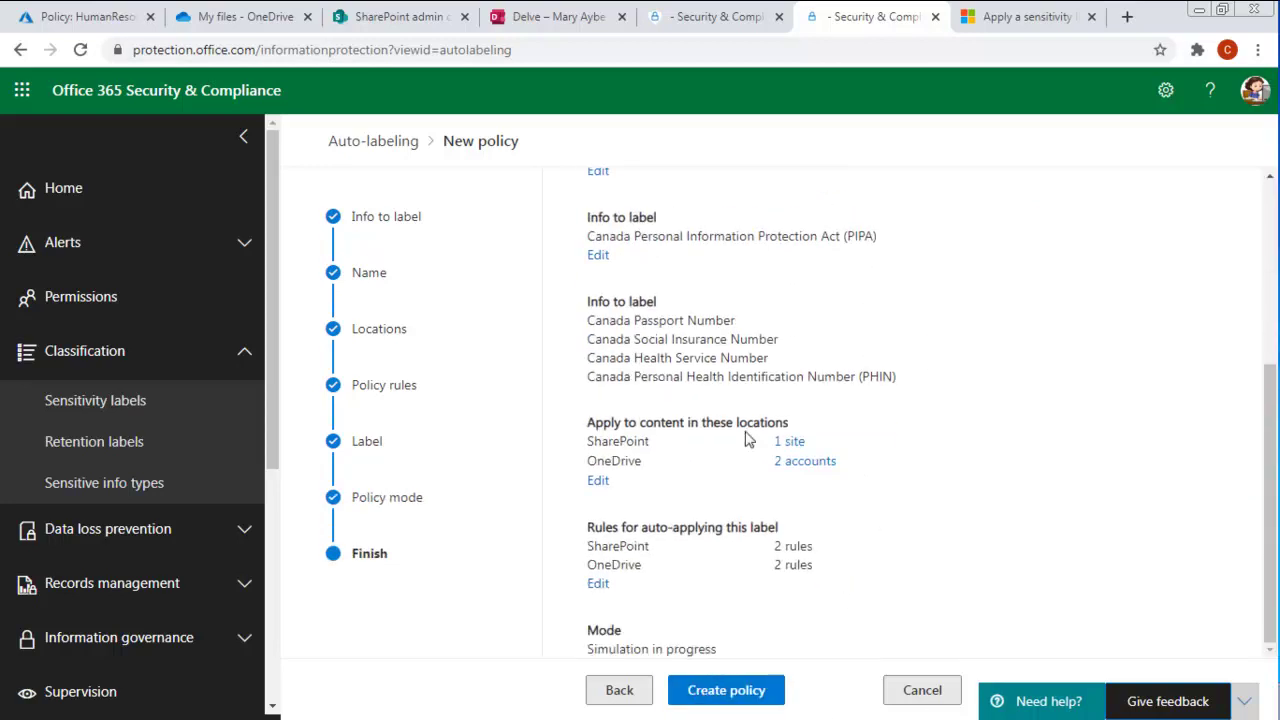
scroll(570, 280, up, 3)
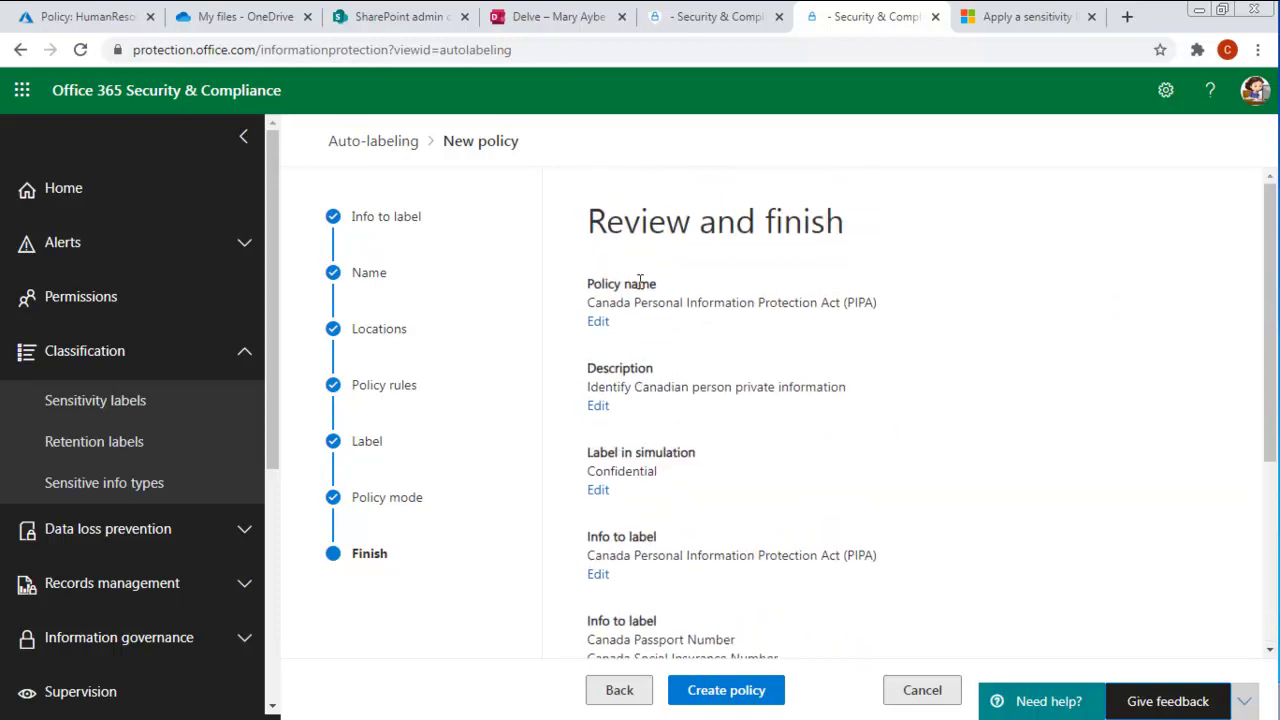
scroll(700, 275, down, 2)
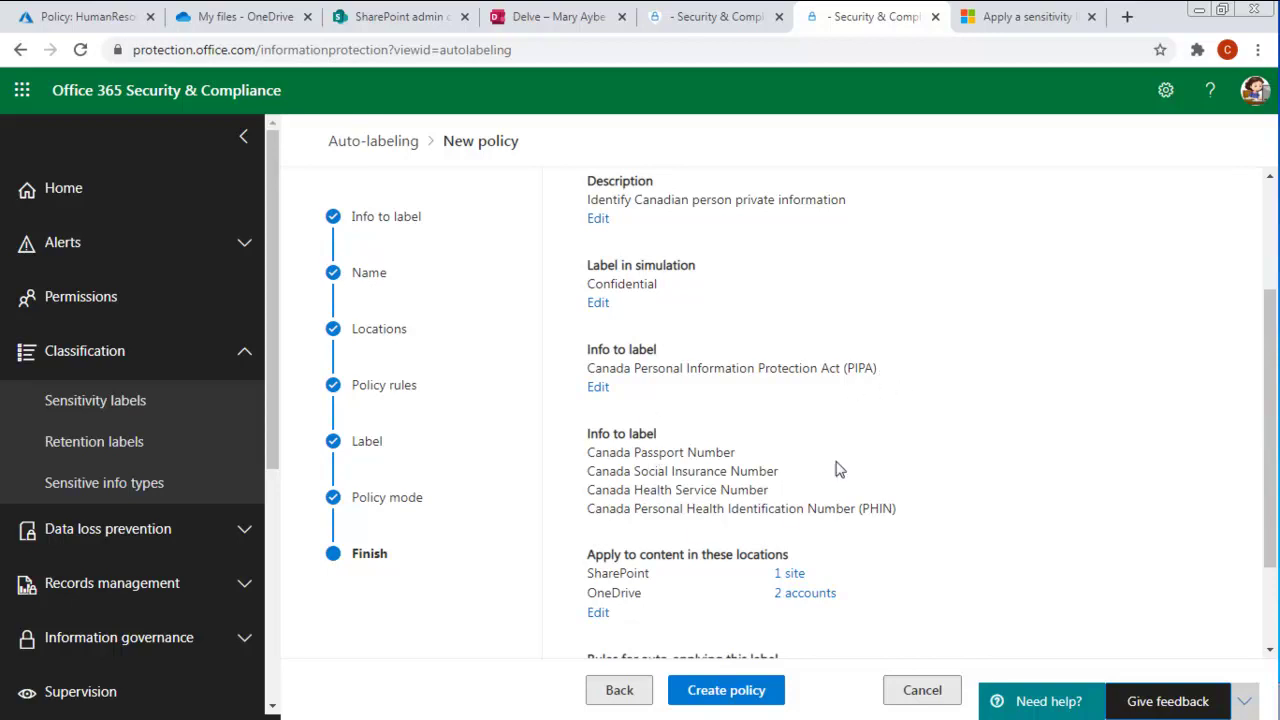
scroll(837, 466, down, 3)
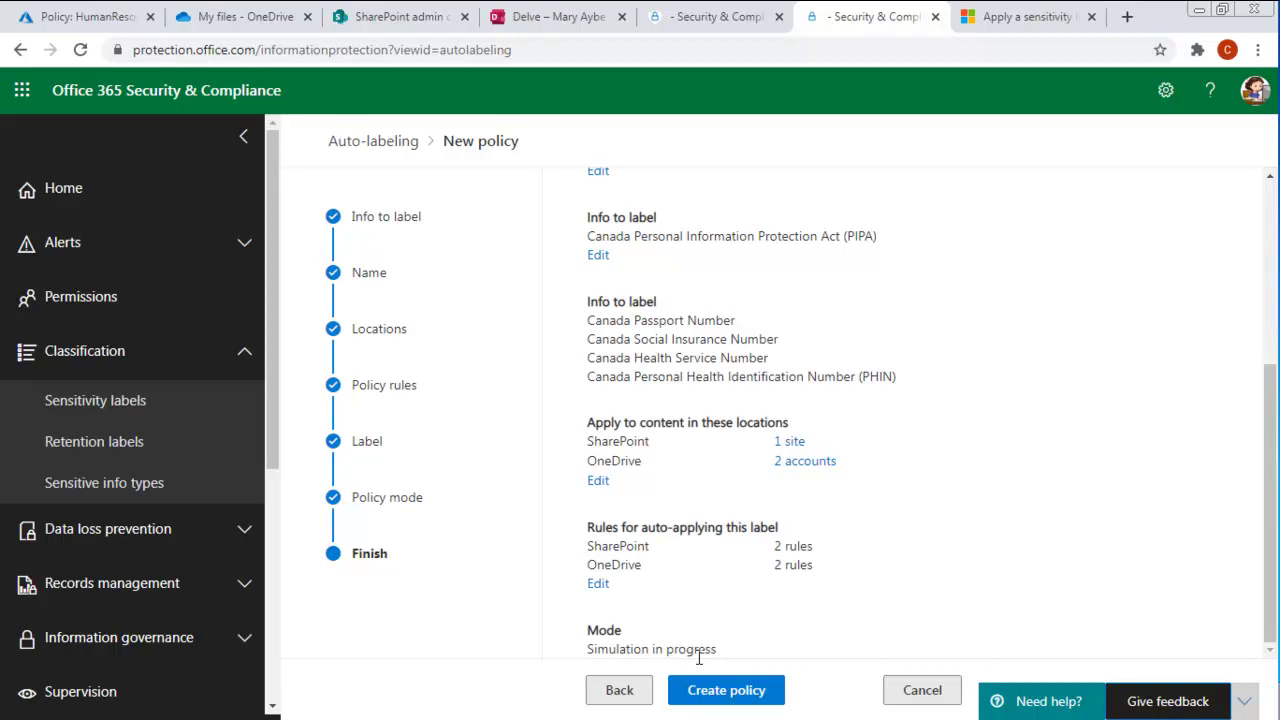
Try to create the policy and check the user name part of the second OneDrive account's URL.
click(730, 692)
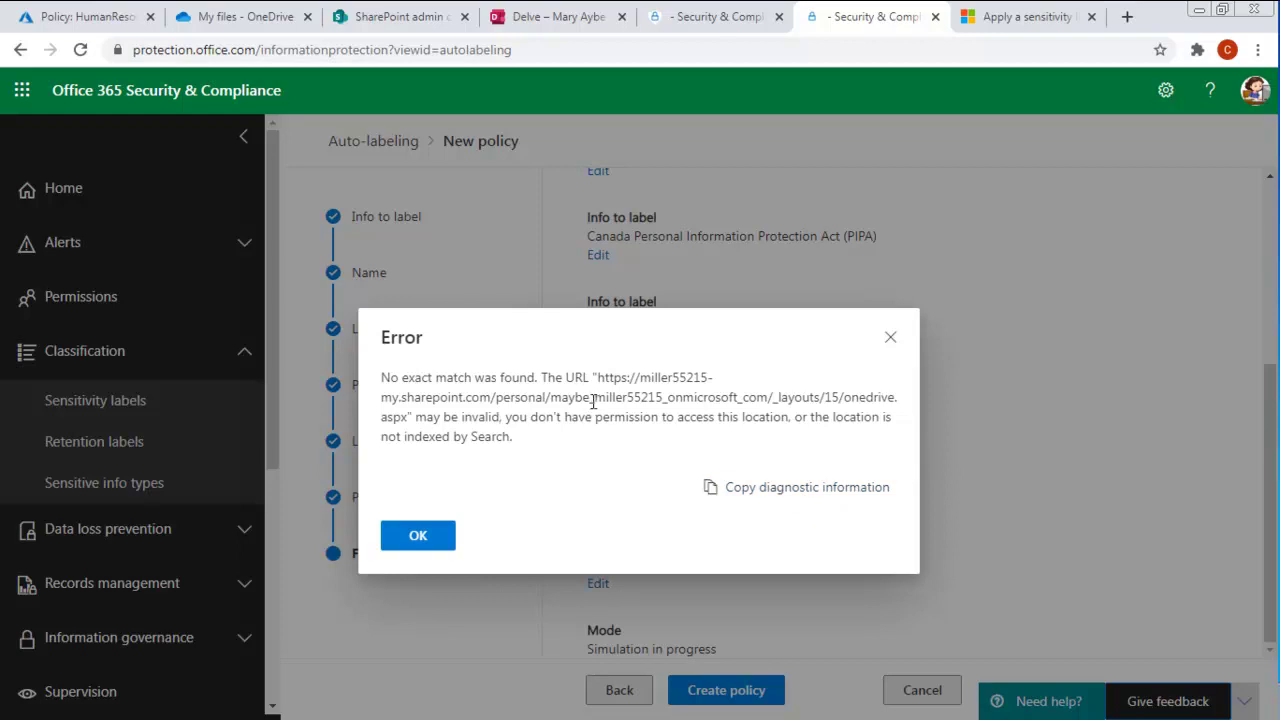
drag(591, 398, 557, 405)
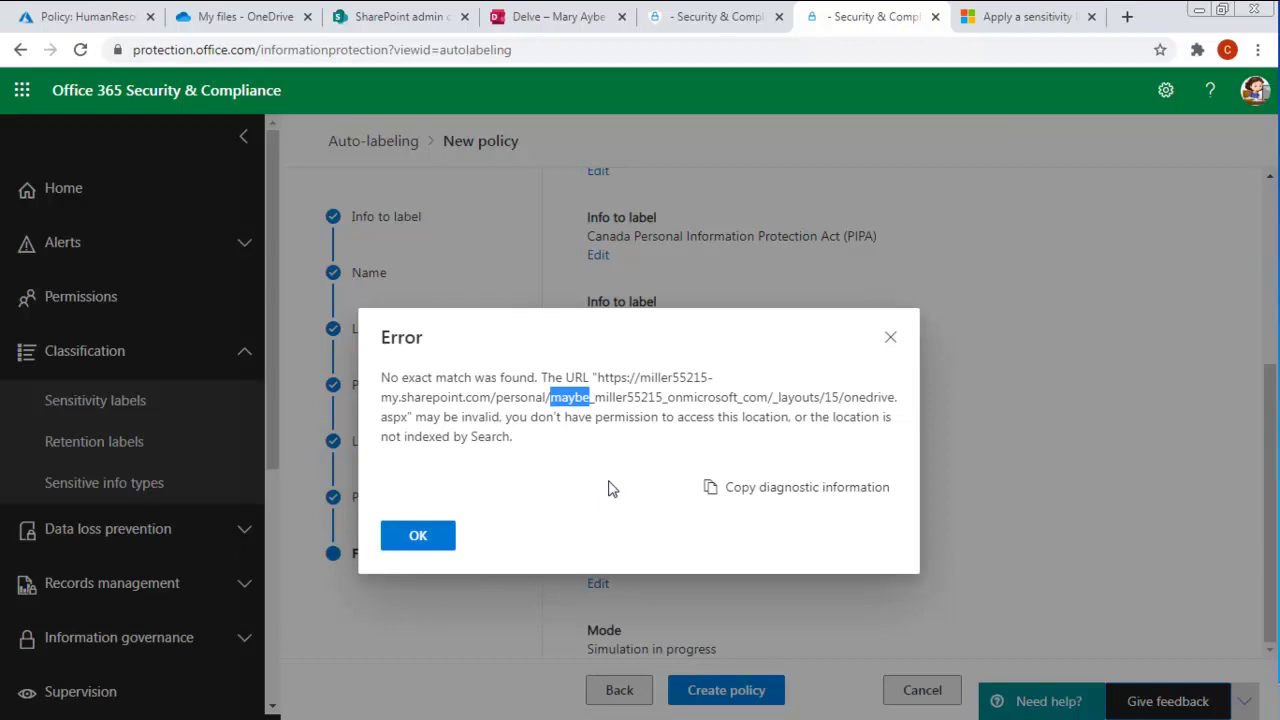
click(419, 538)
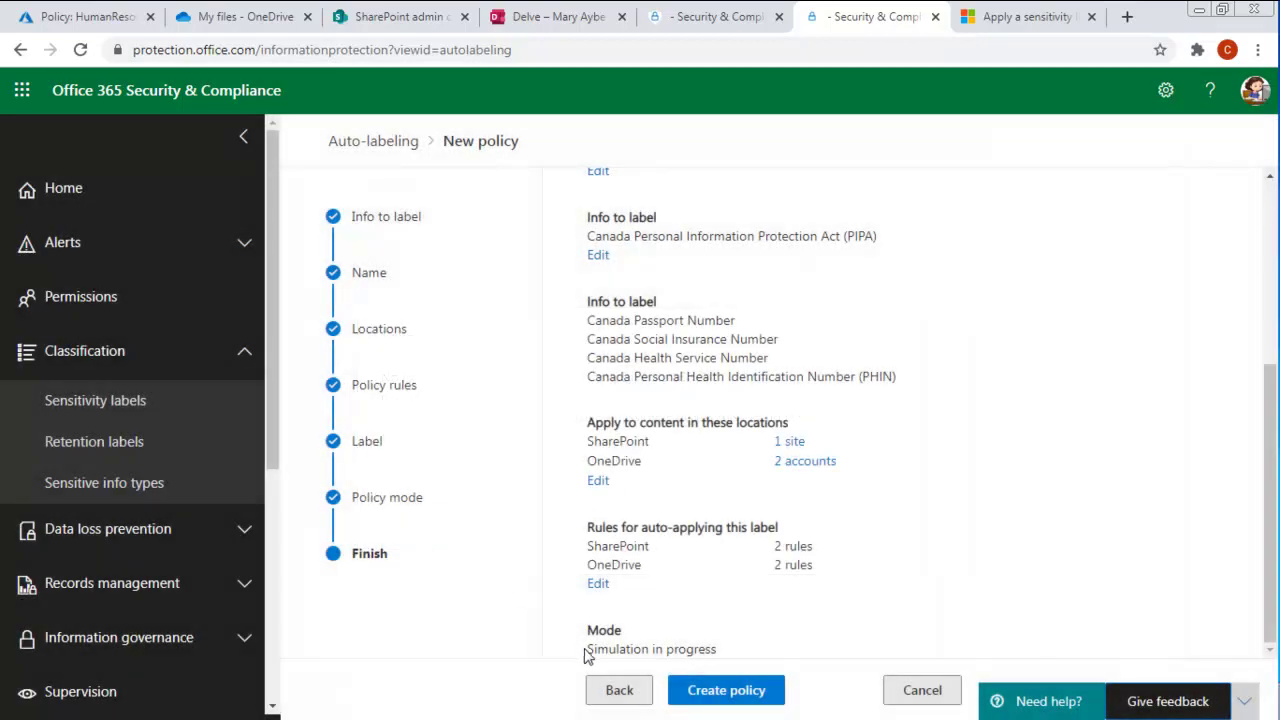
Return to the policy's locations, remove the second OneDrive account and confirm the selection with only the trainer's account.
click(612, 692)
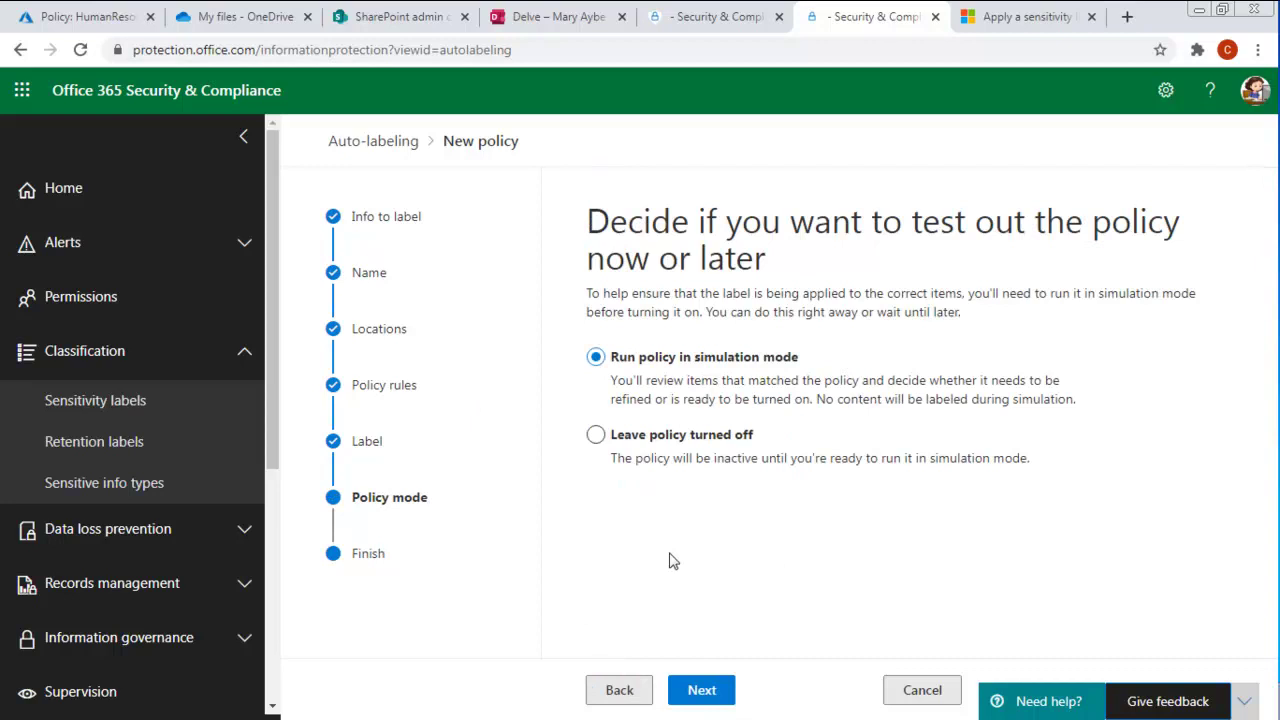
click(618, 690)
click(618, 690)
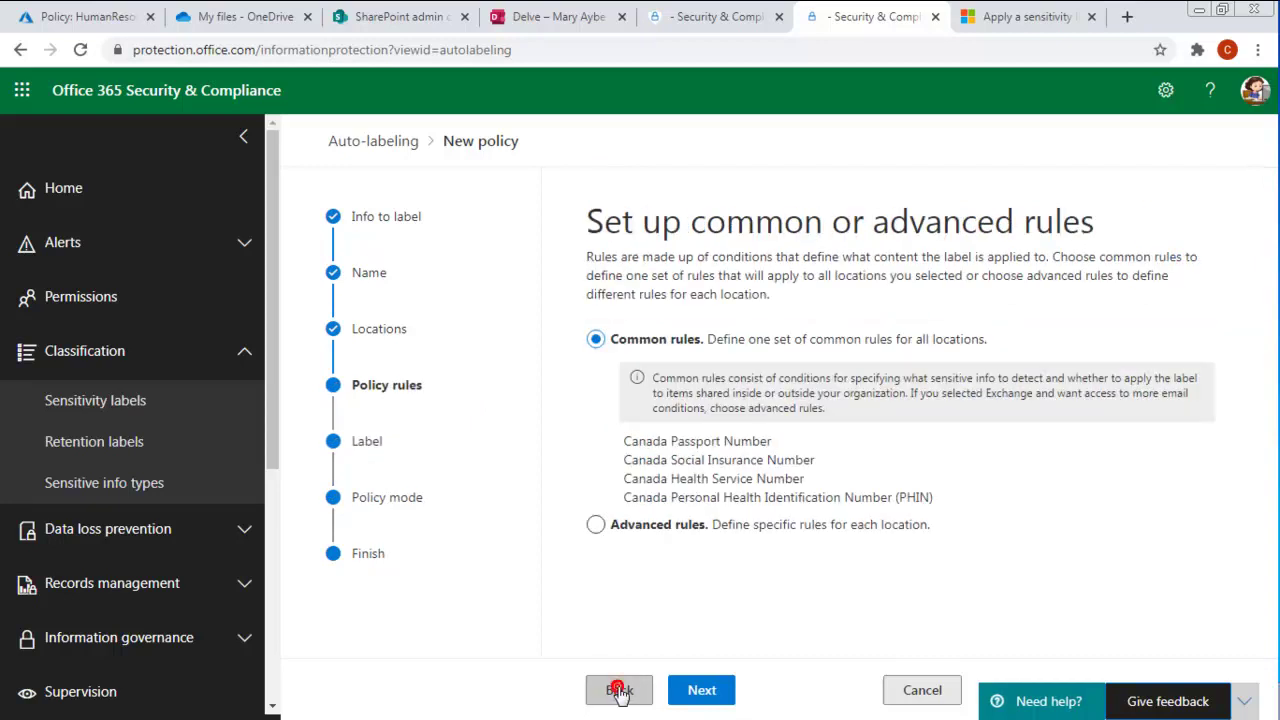
click(618, 690)
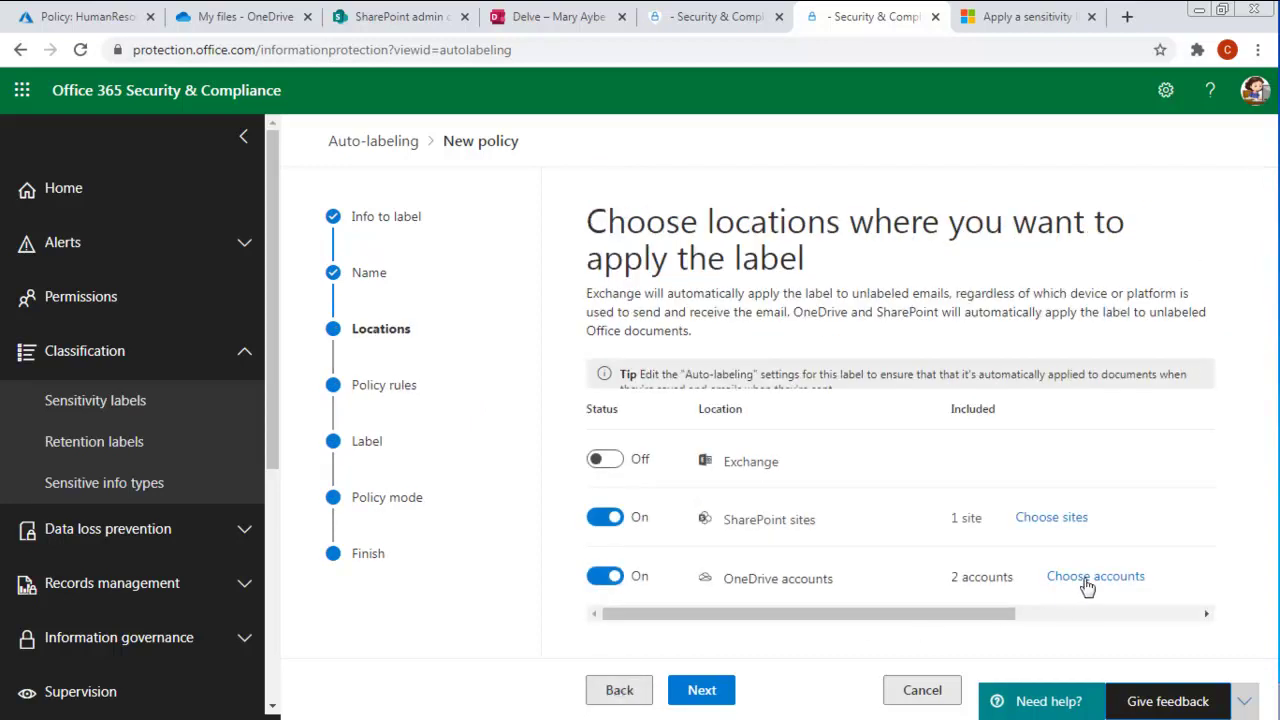
click(1085, 580)
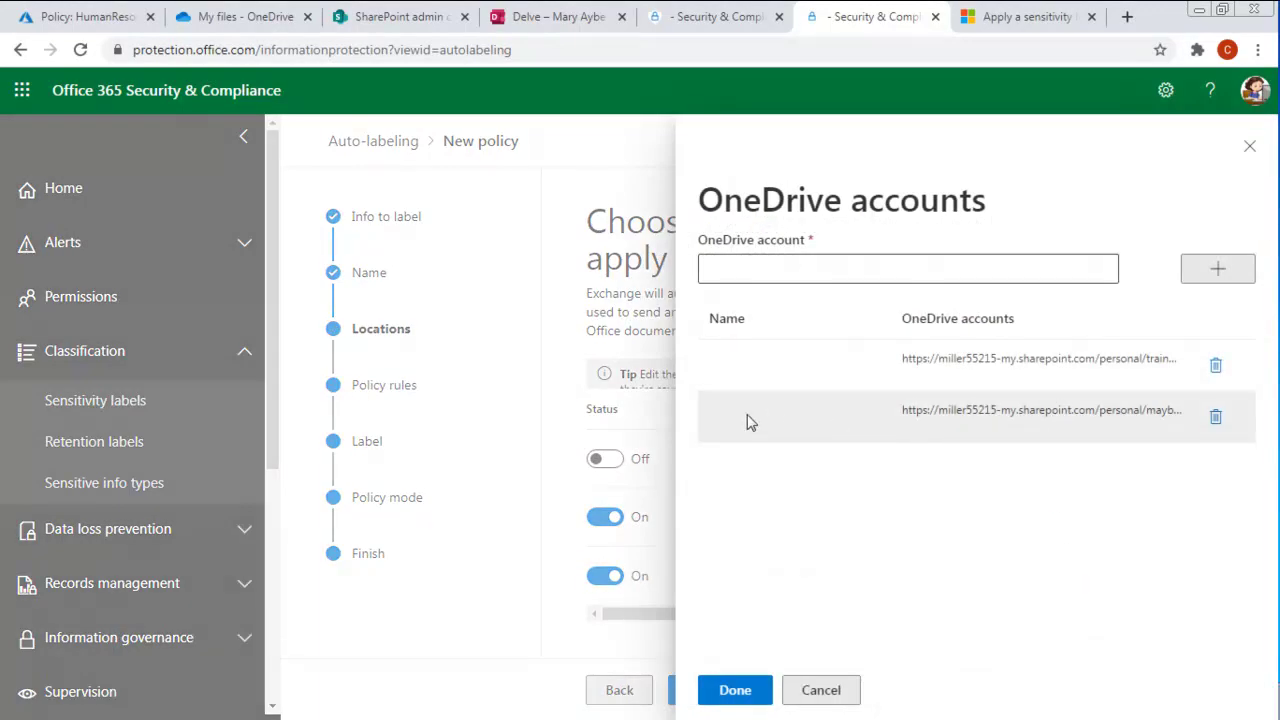
click(1216, 419)
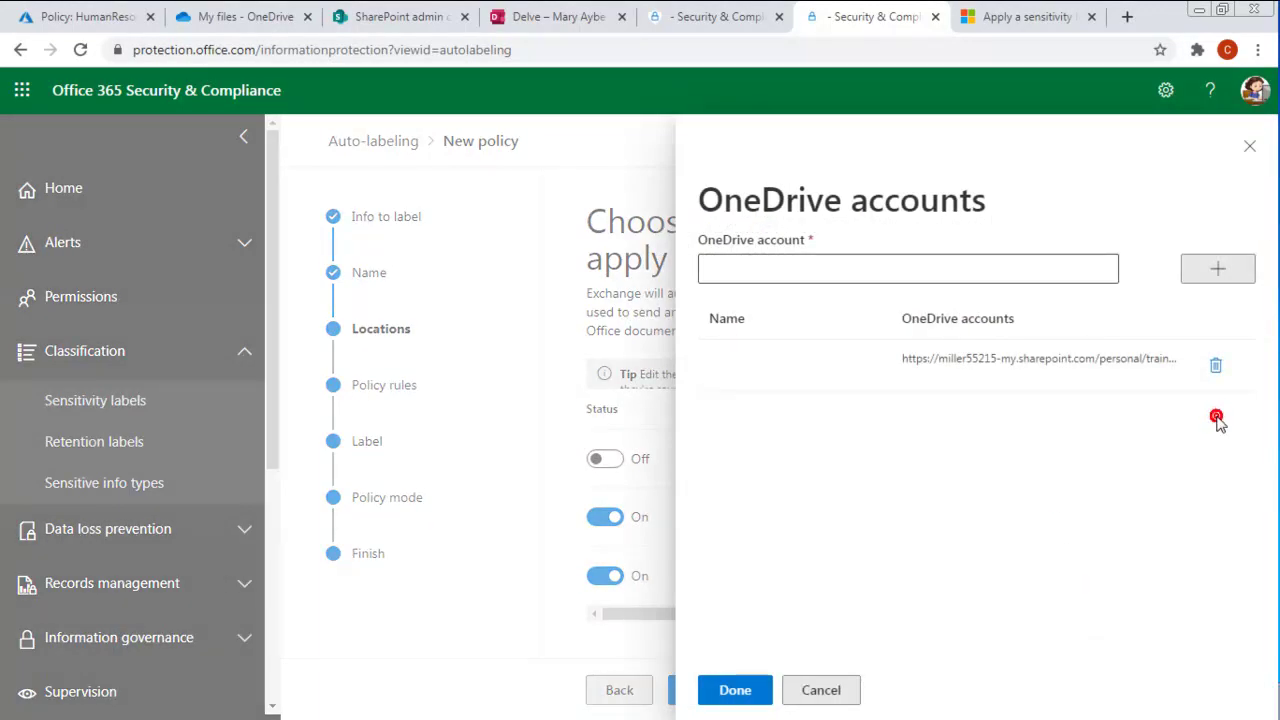
click(735, 689)
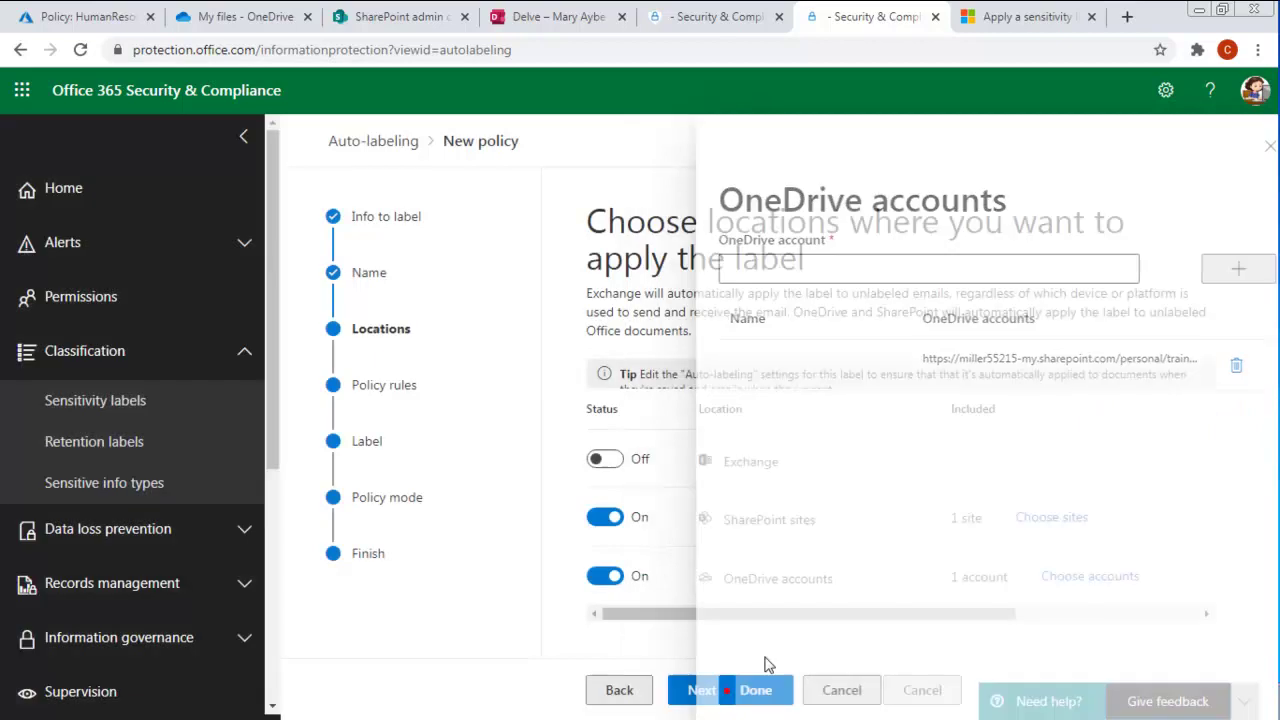
Accept the locations, common rules, label and simulation mode again, check the summary and create the policy.
click(700, 690)
click(702, 690)
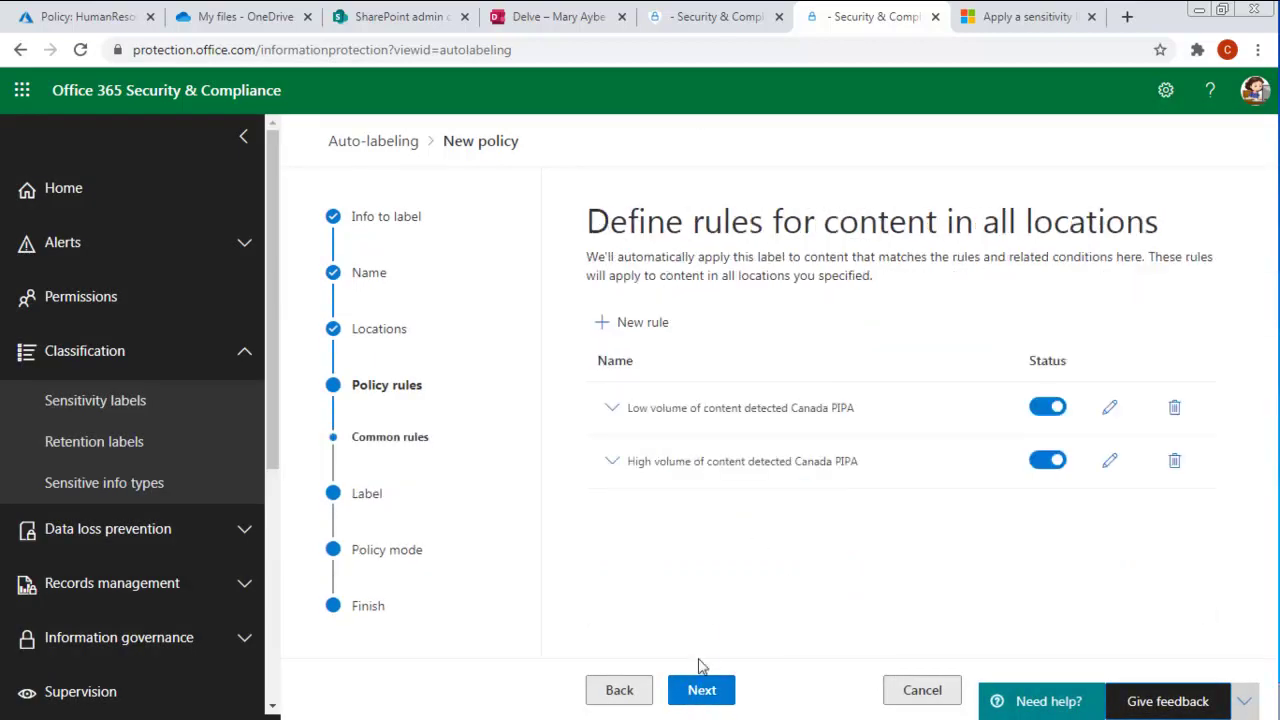
click(702, 690)
click(702, 692)
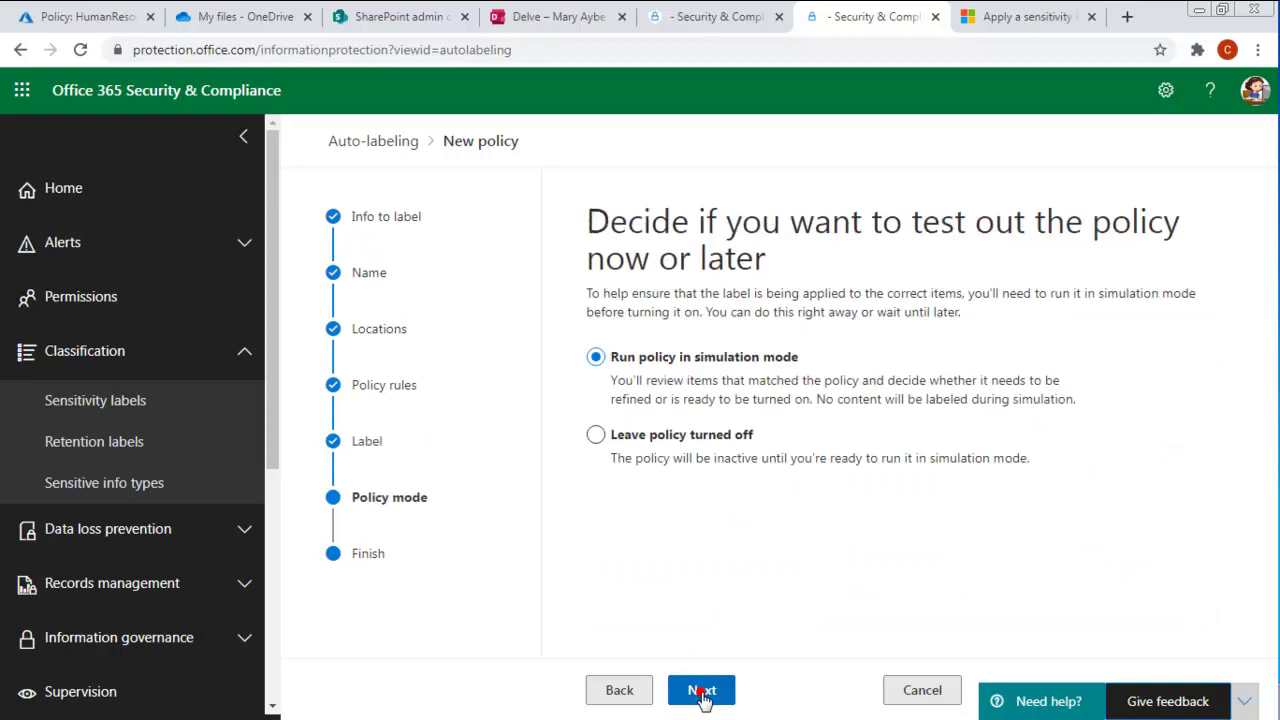
click(702, 690)
scroll(830, 548, down, 3)
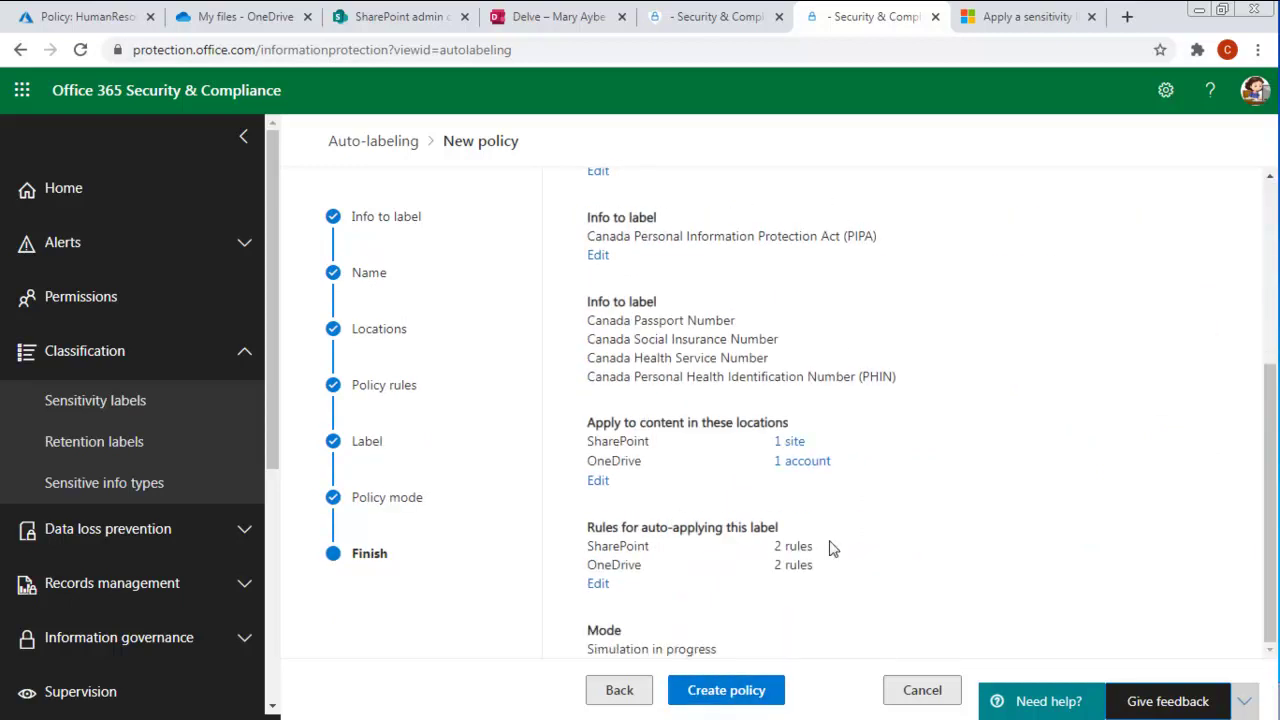
click(730, 700)
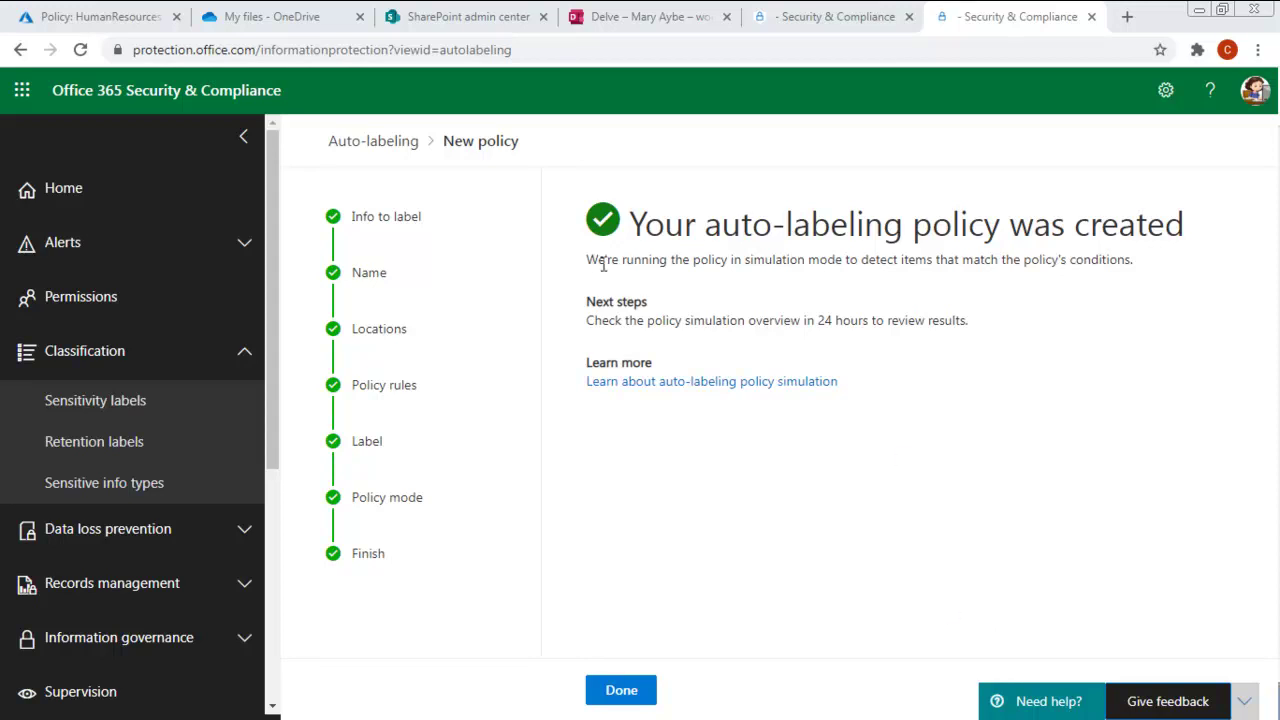
Read the created policy's simulation note and next steps, and finish the policy setup.
drag(612, 262, 1140, 268)
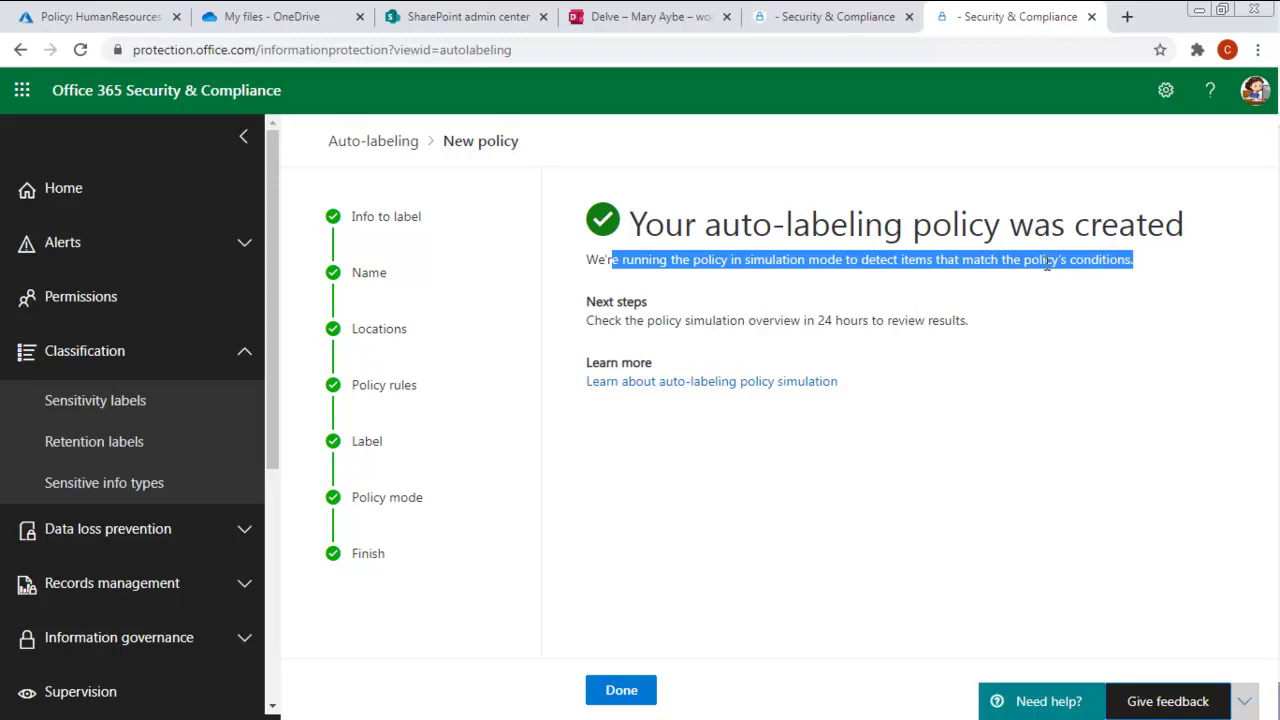
click(935, 442)
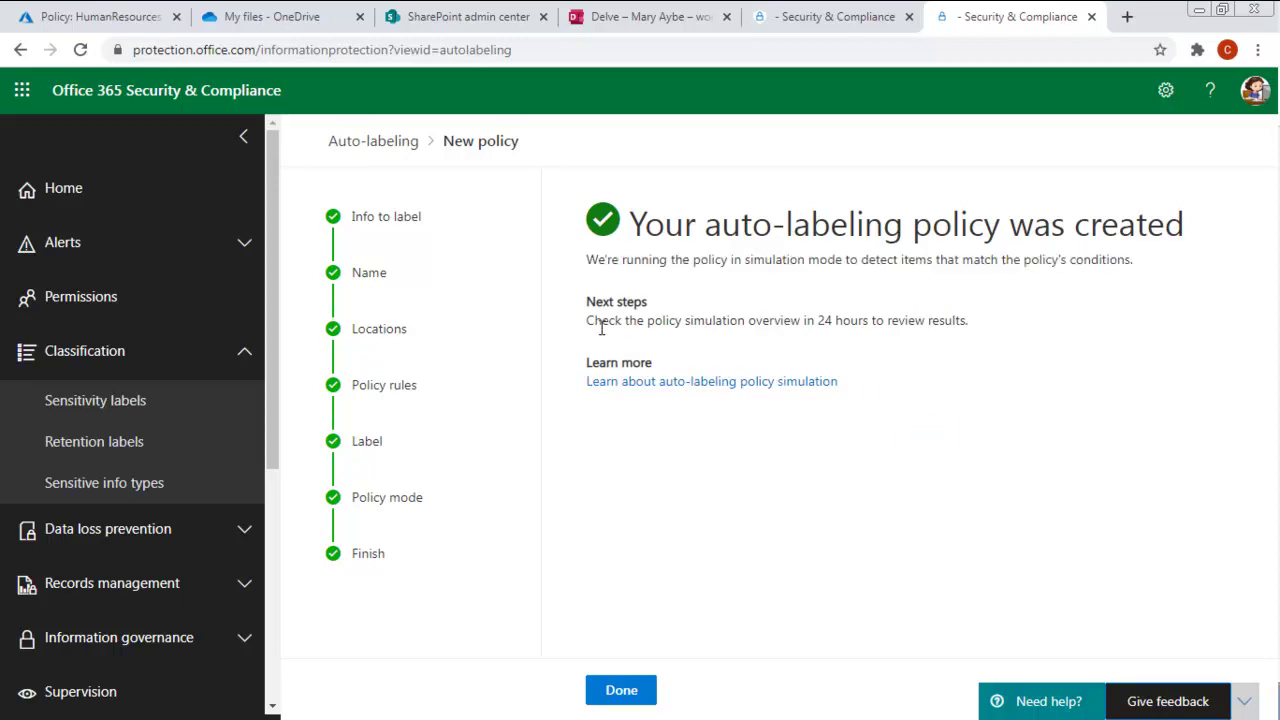
drag(588, 325, 982, 326)
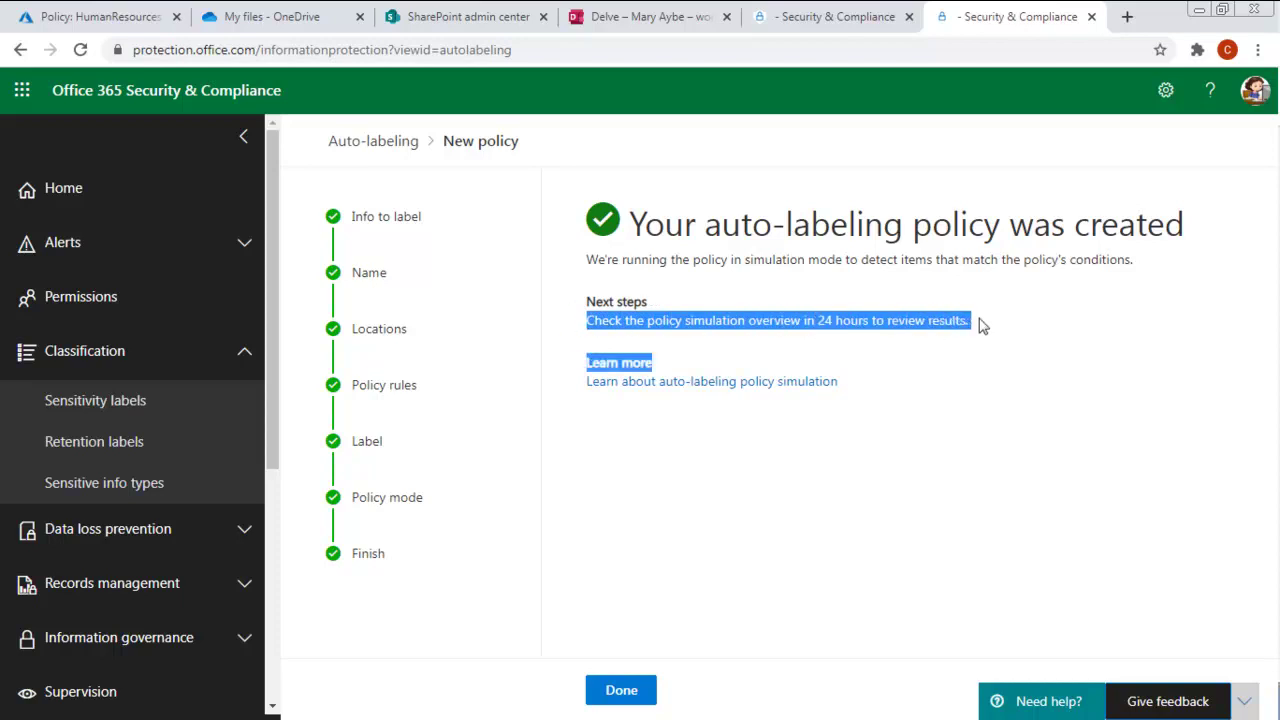
click(704, 326)
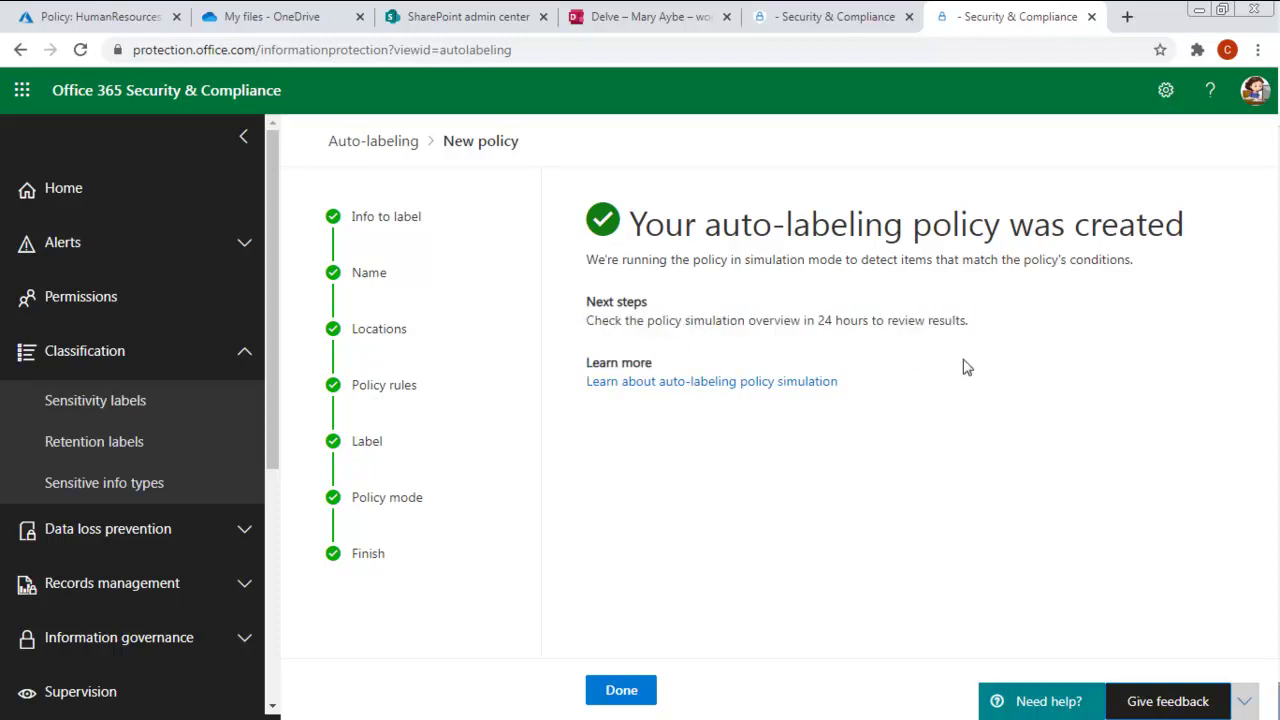
click(617, 690)
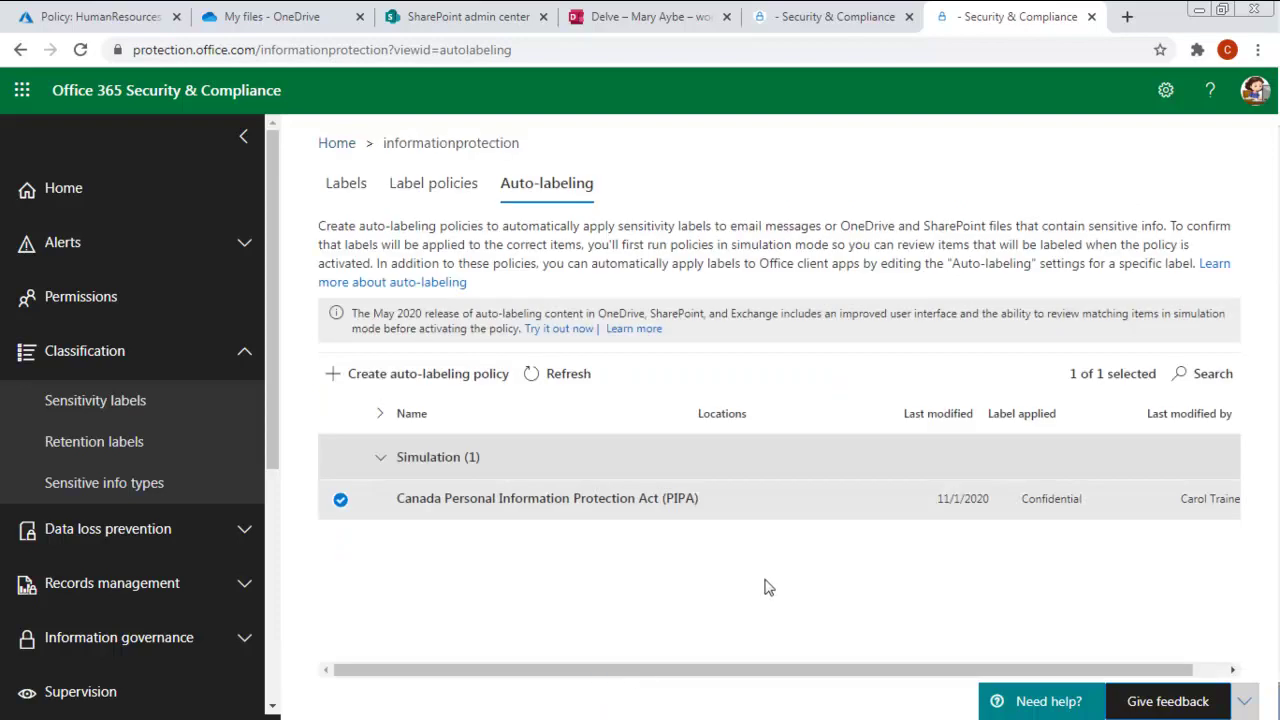
Refresh the auto-labeling policy list to load the new policy's locations.
drag(925, 670, 975, 678)
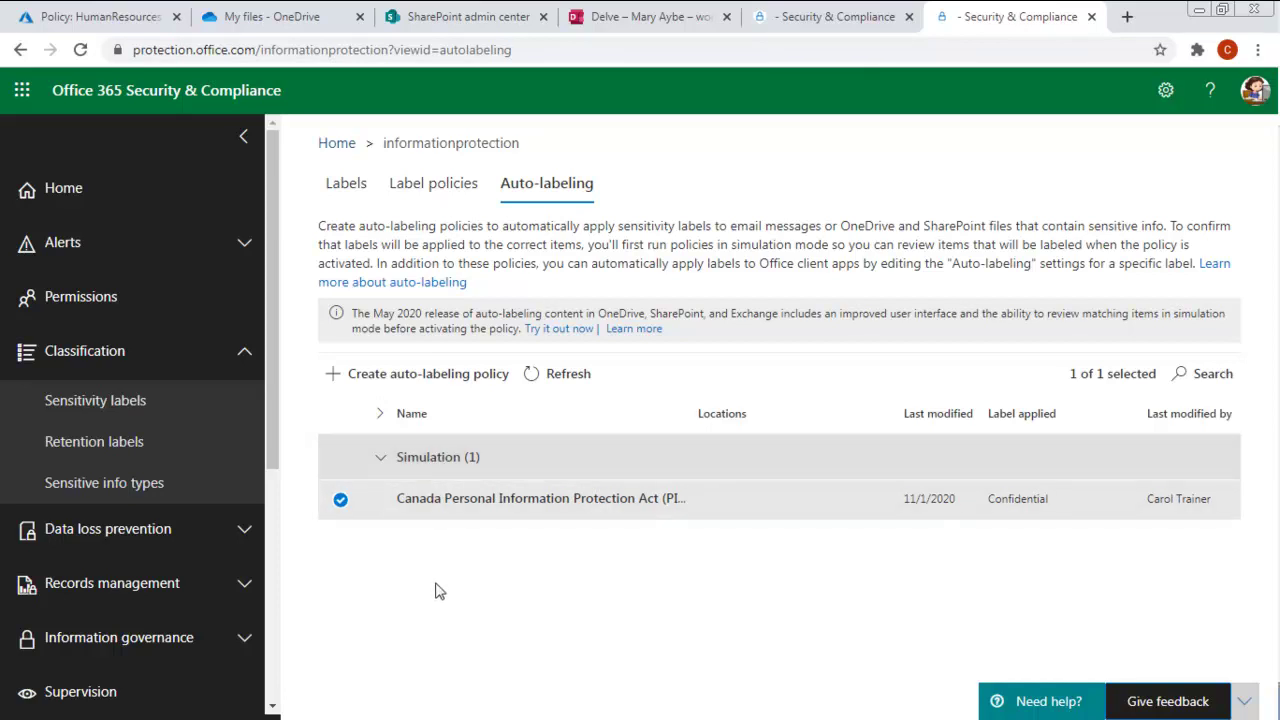
click(524, 378)
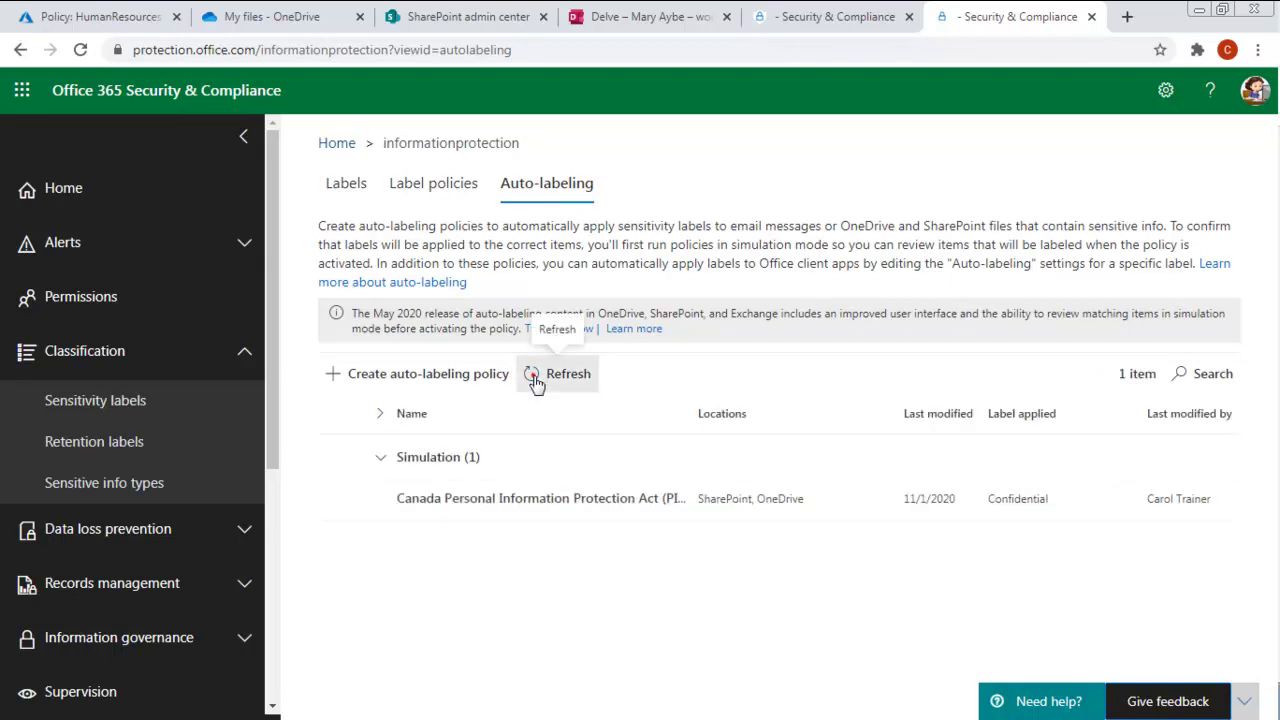
click(533, 378)
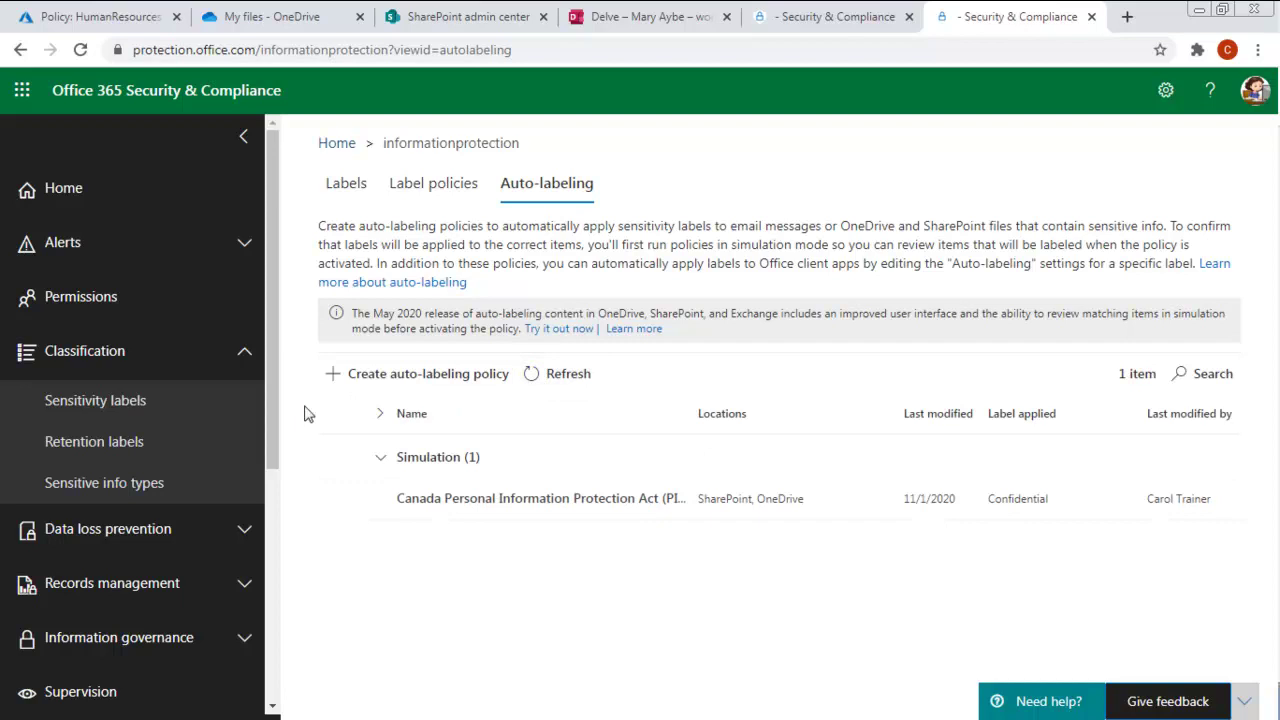